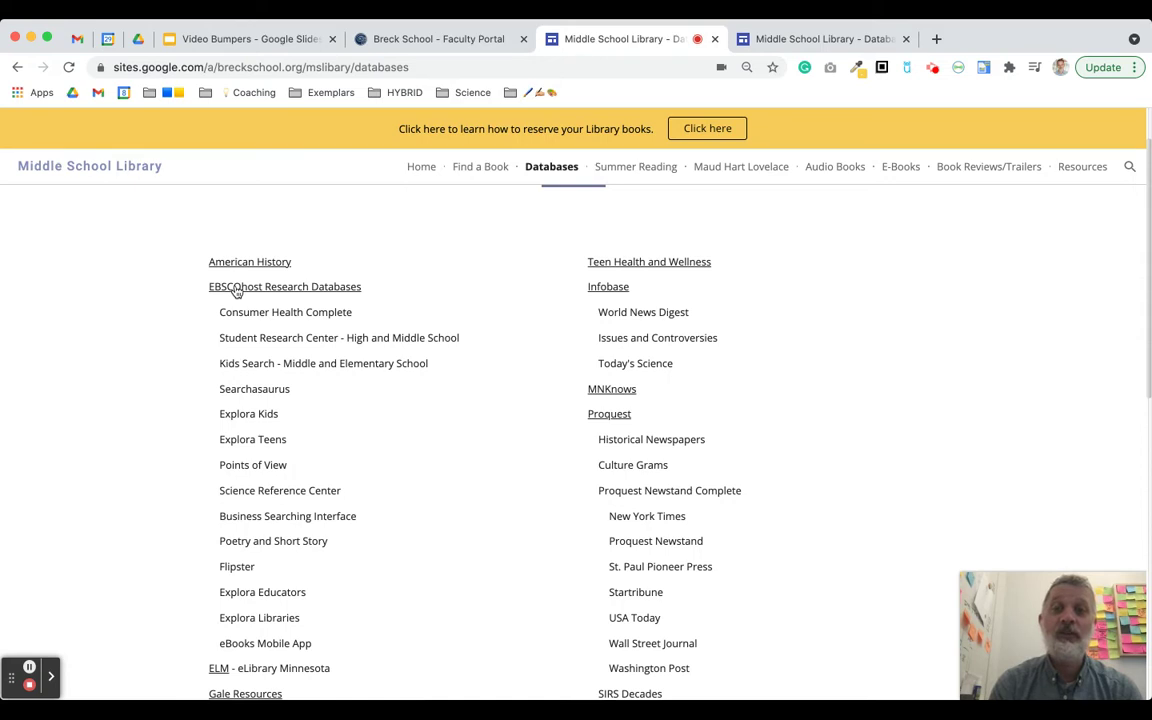
- Open the EBSCOhost Research Databases from the library's database list and enter the Science Reference Center
click(236, 287)
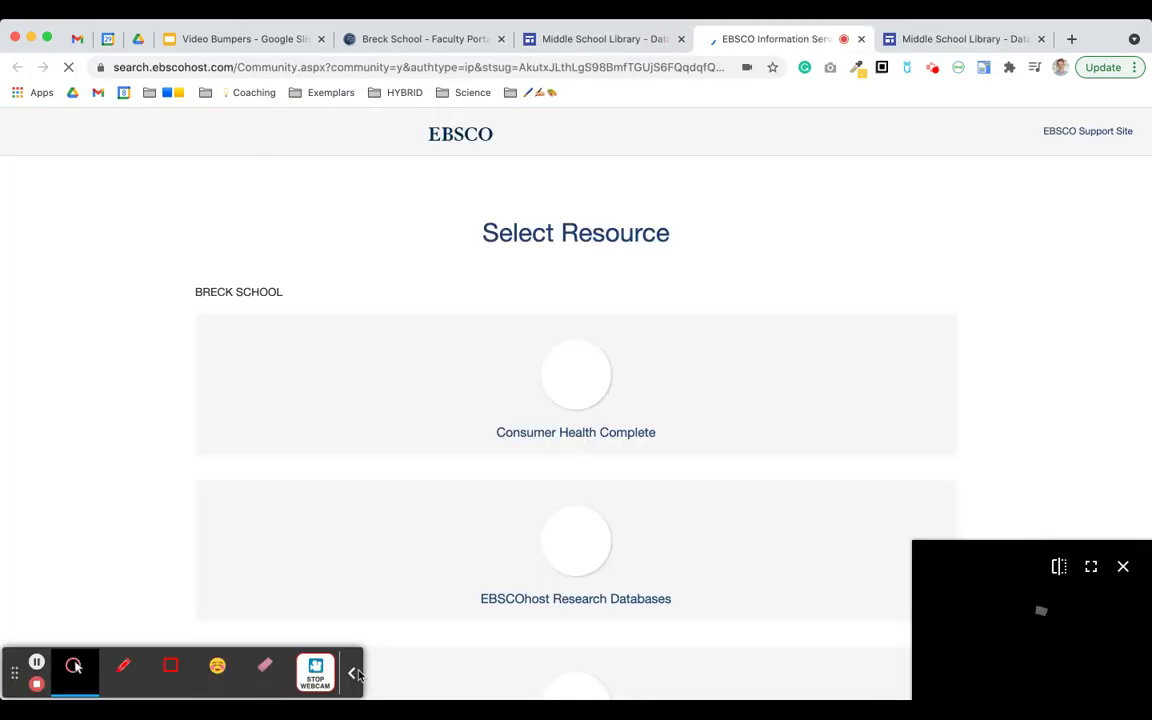
click(352, 672)
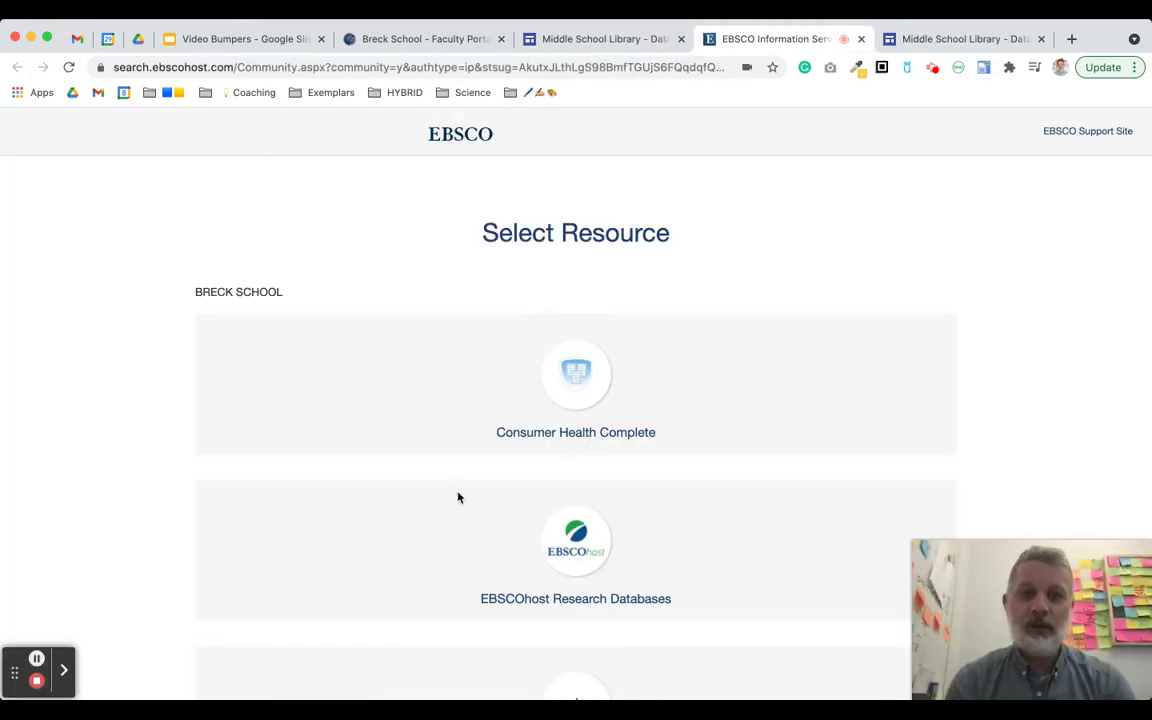
scroll(458, 497, down, 10)
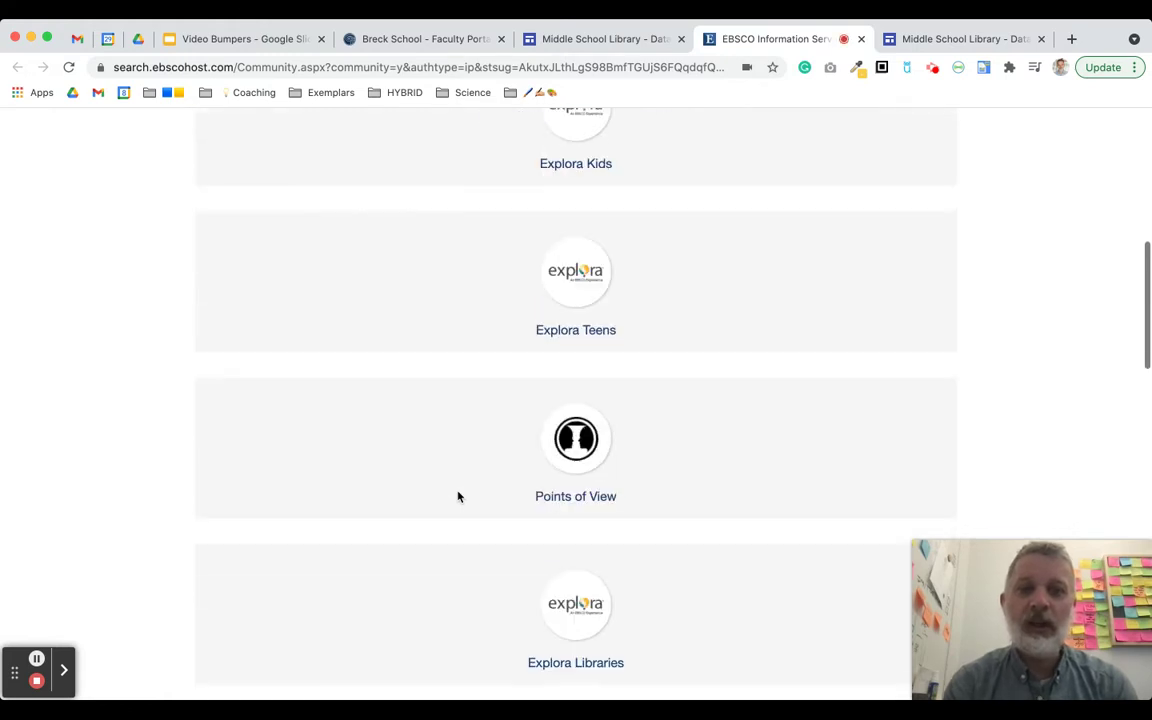
scroll(458, 497, down, 5)
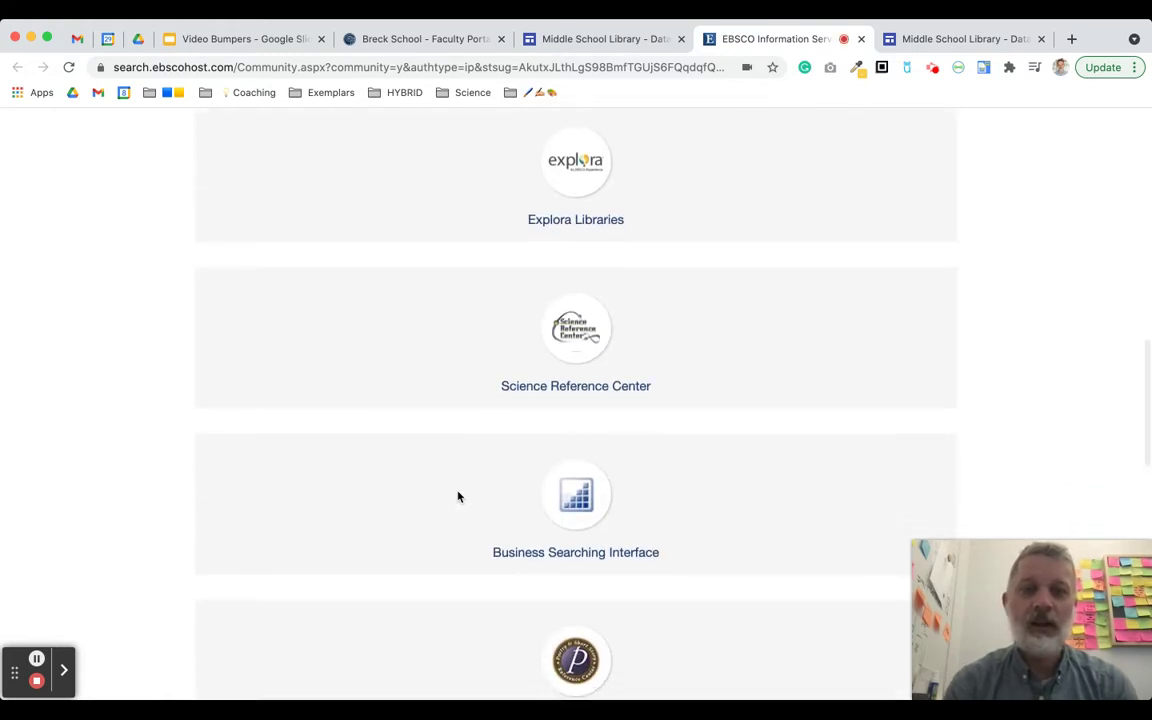
click(548, 388)
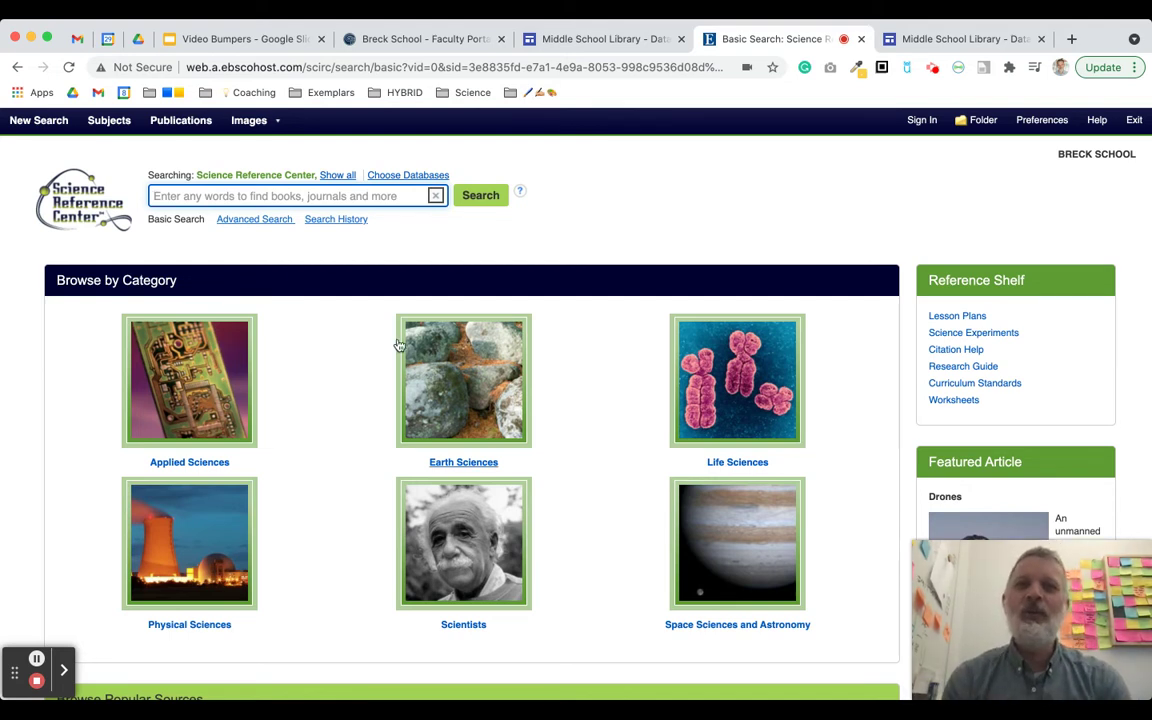
- Run an advanced search using the suggested query "microplastics or microplastic or microplastic pollution"
click(256, 222)
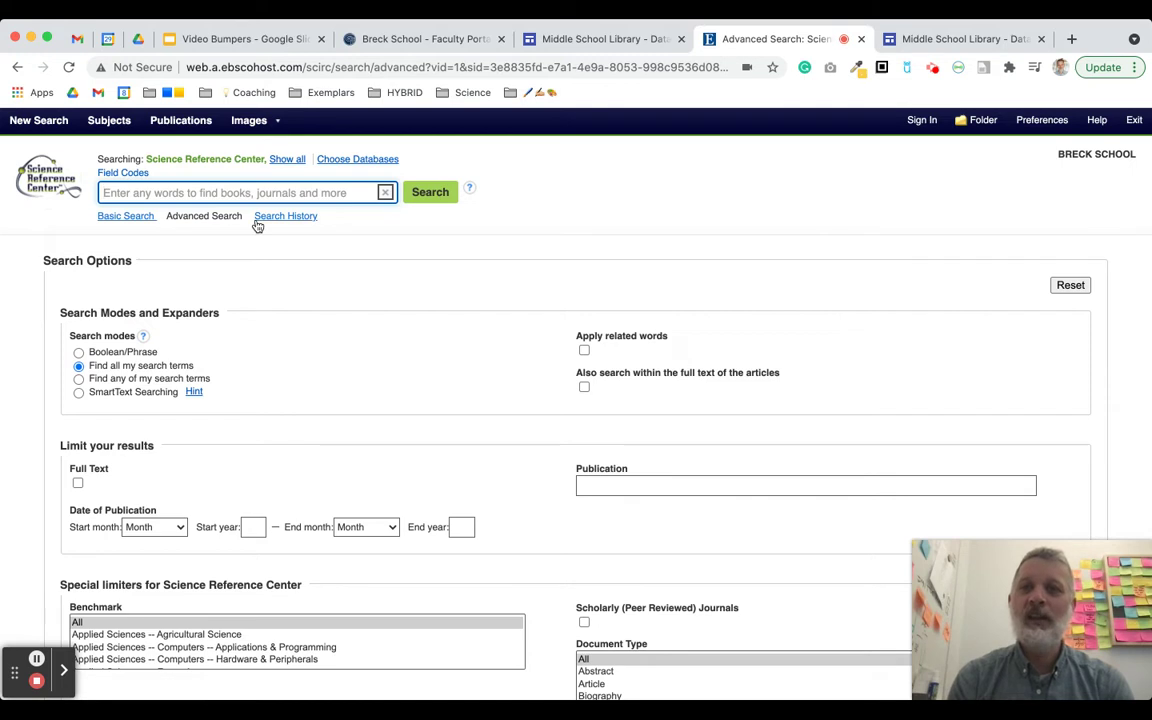
click(252, 189)
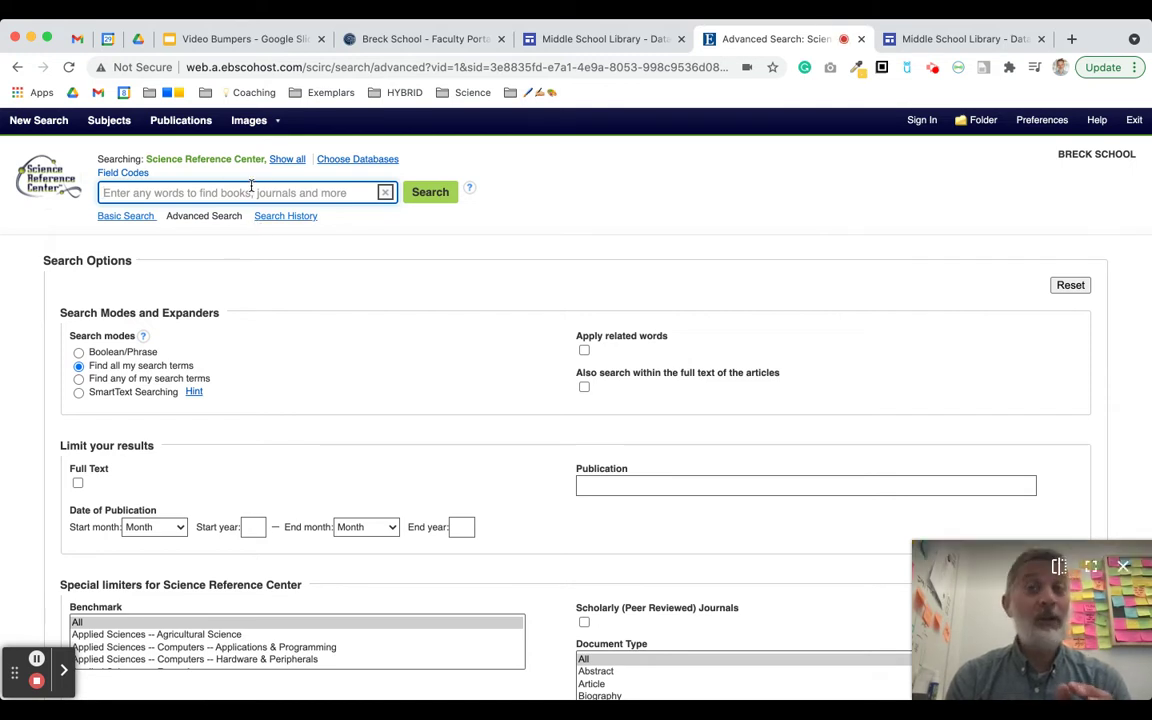
text(micro)
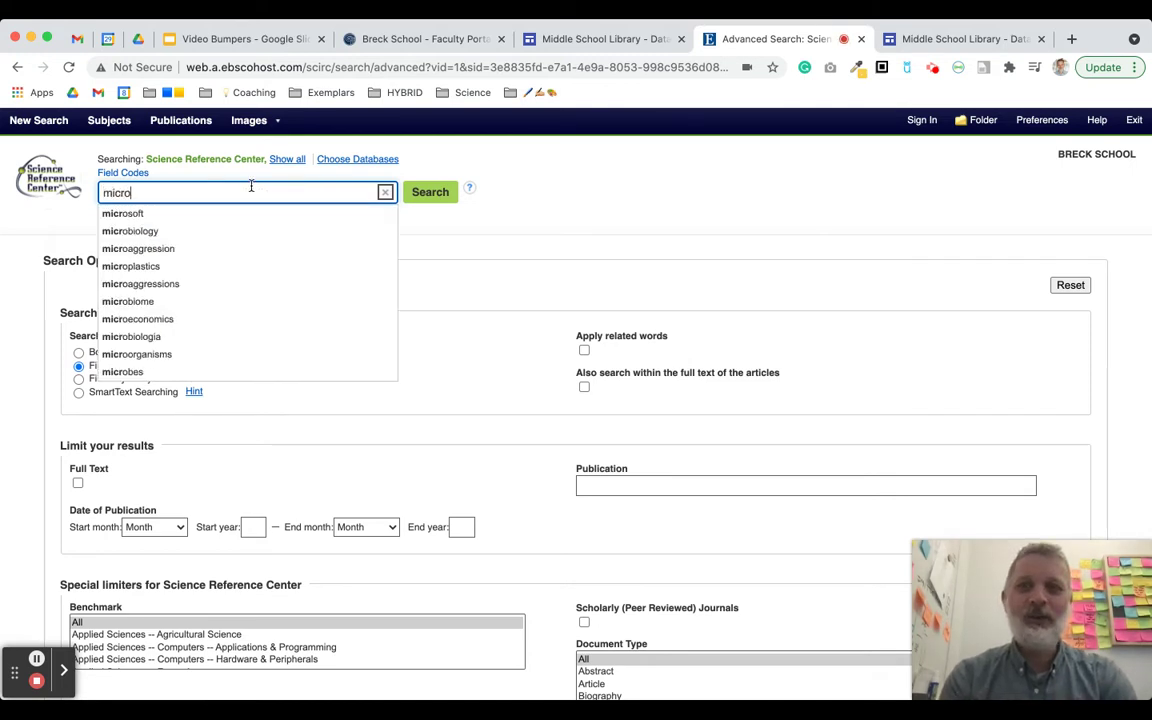
text(plastics)
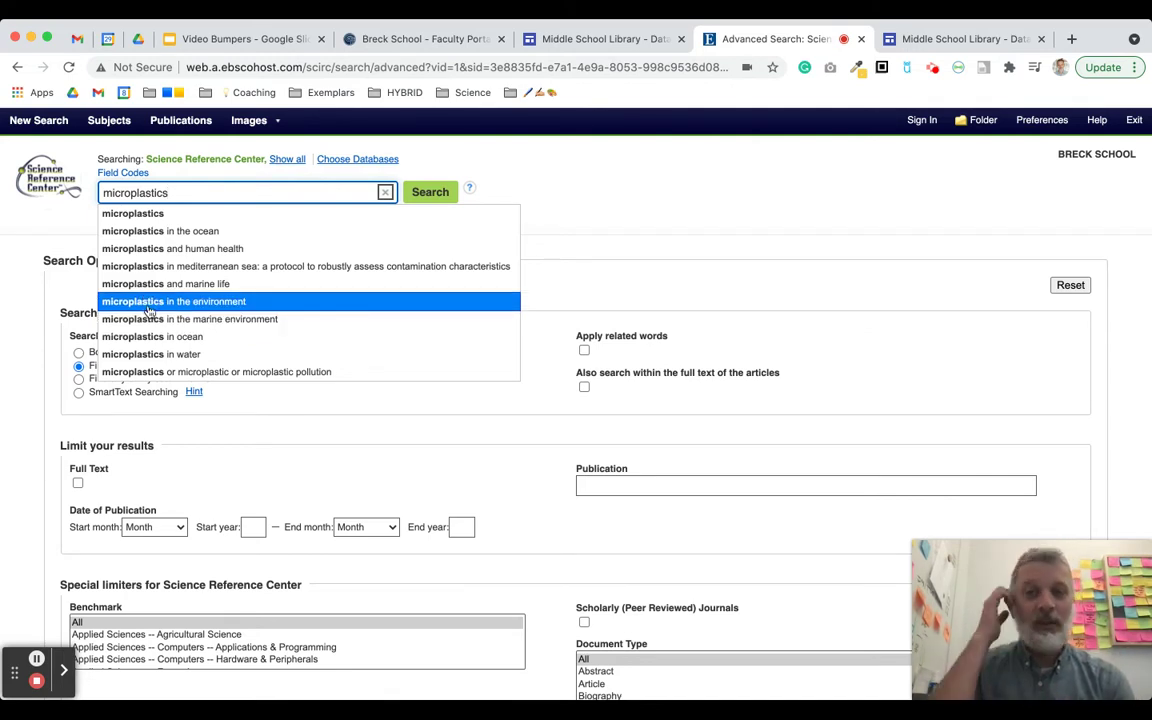
click(170, 372)
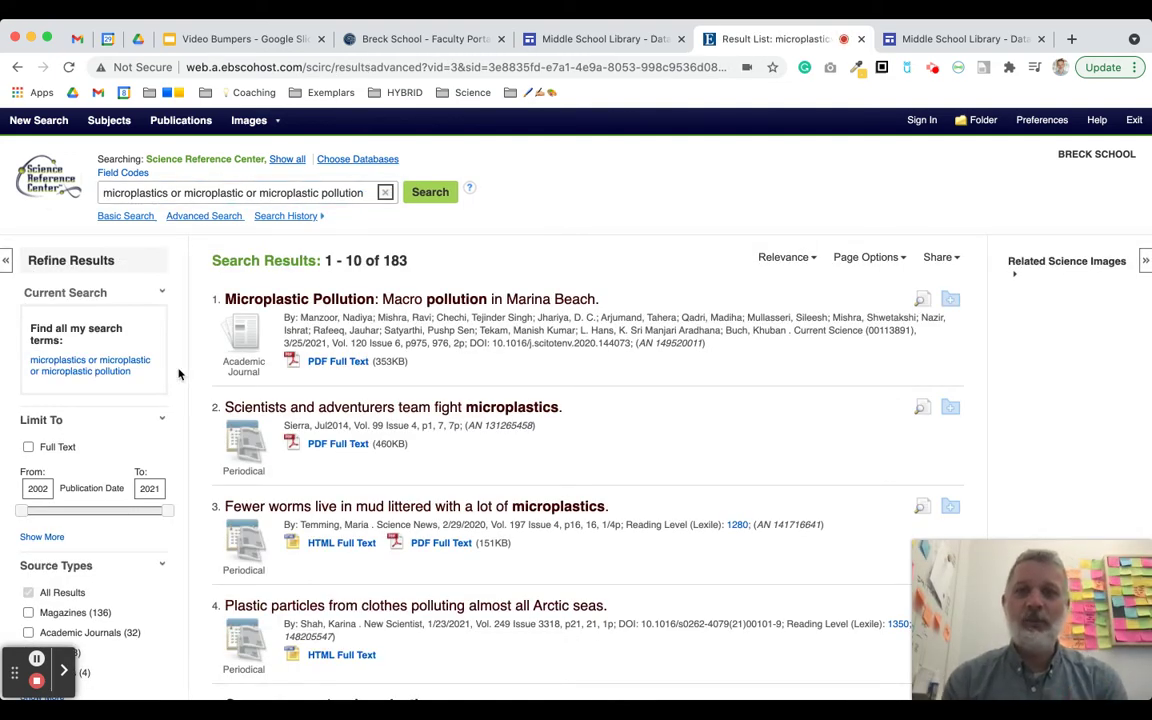
- Return to the advanced search options and limit the date of publication to start year 2015 and end year 2021
click(200, 218)
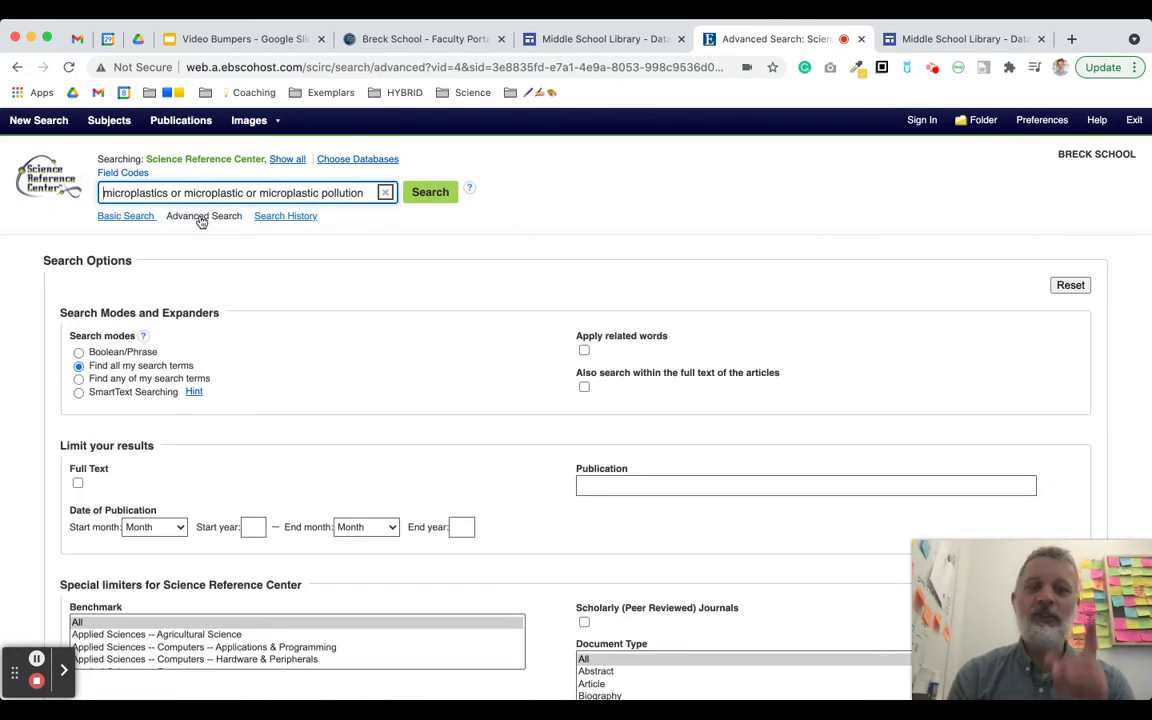
scroll(334, 303, down, 3)
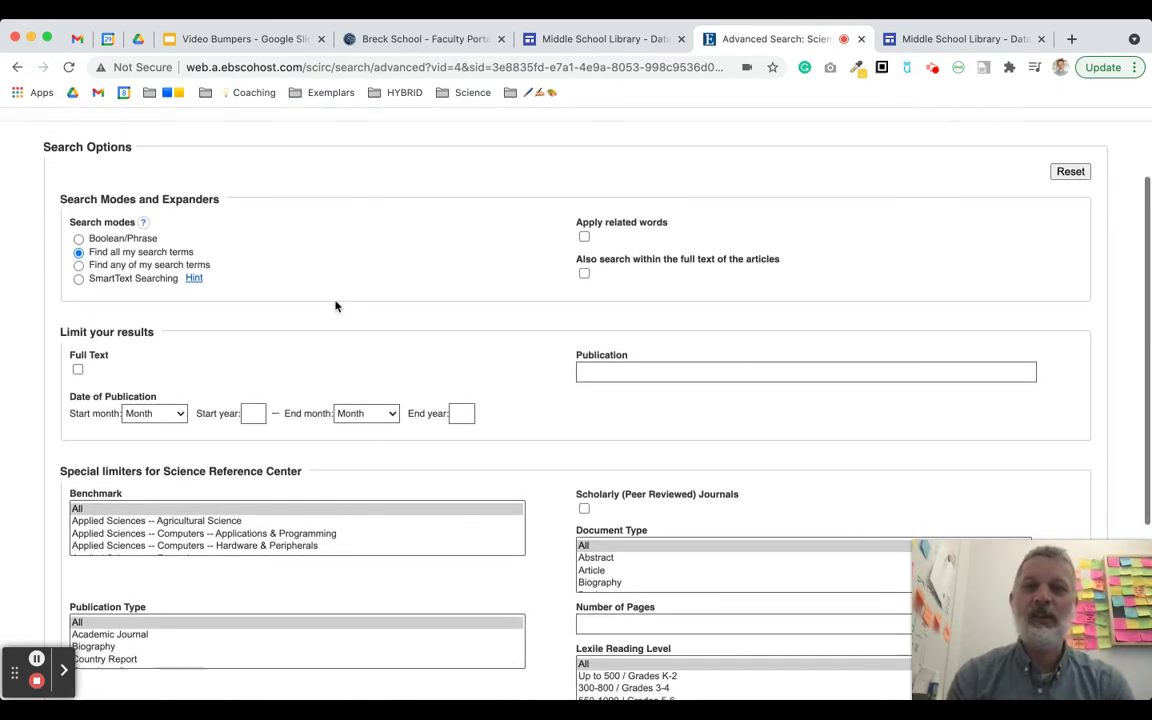
click(150, 418)
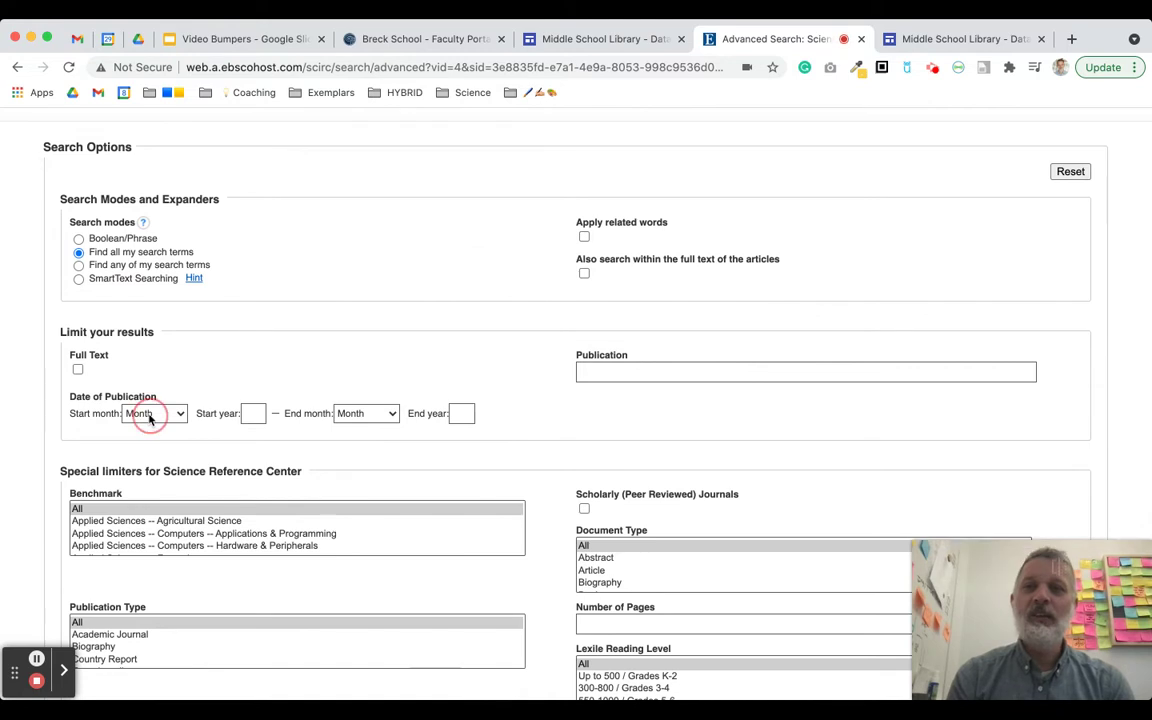
click(242, 416)
text(2015)
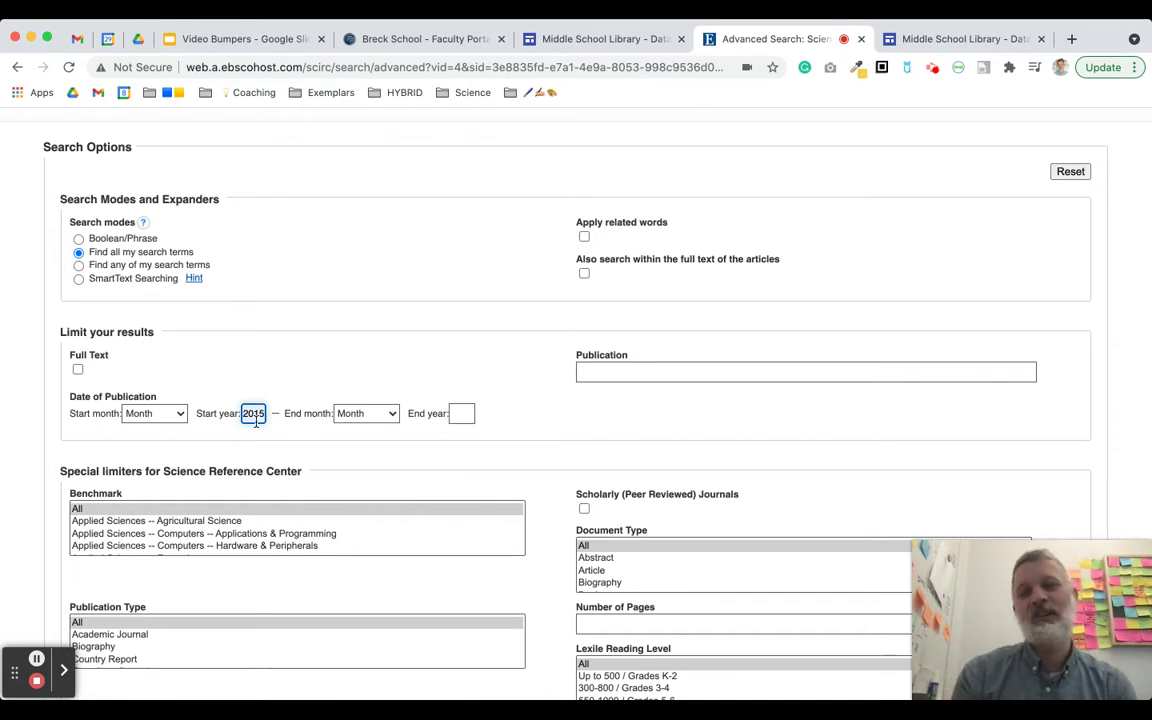
click(461, 413)
text(2021)
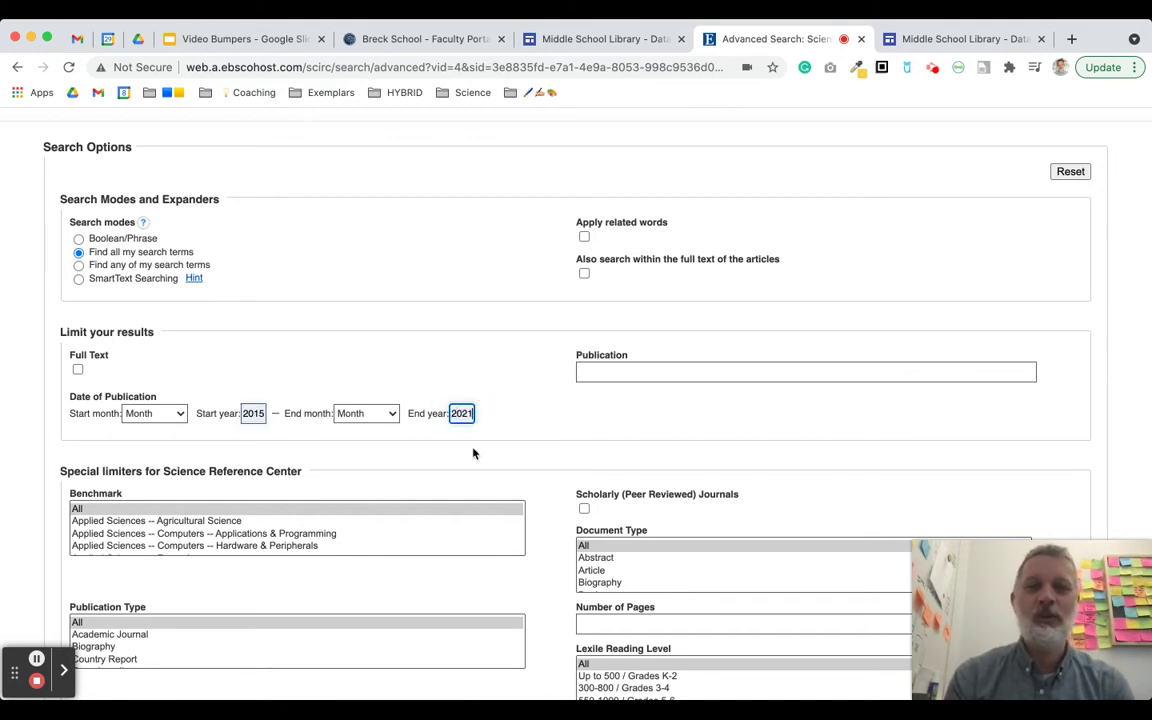
- Restrict the search to items with PDF Full Text and rerun the microplastics search
scroll(404, 504, down, 2)
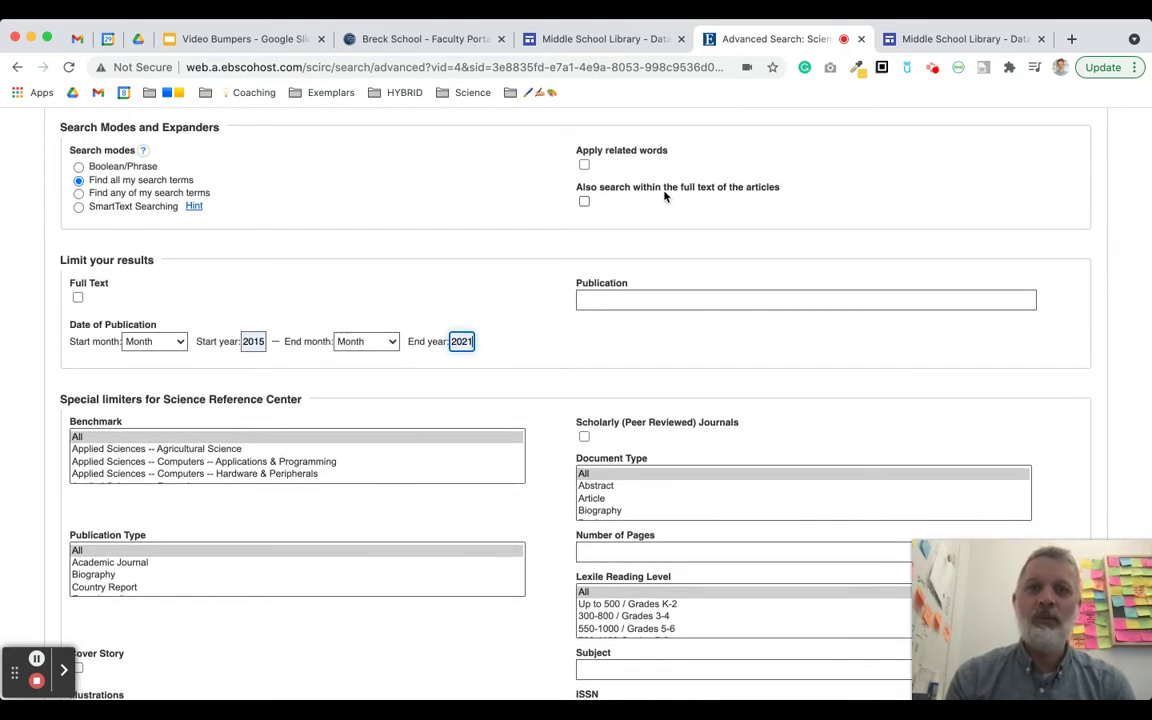
scroll(664, 196, down, 5)
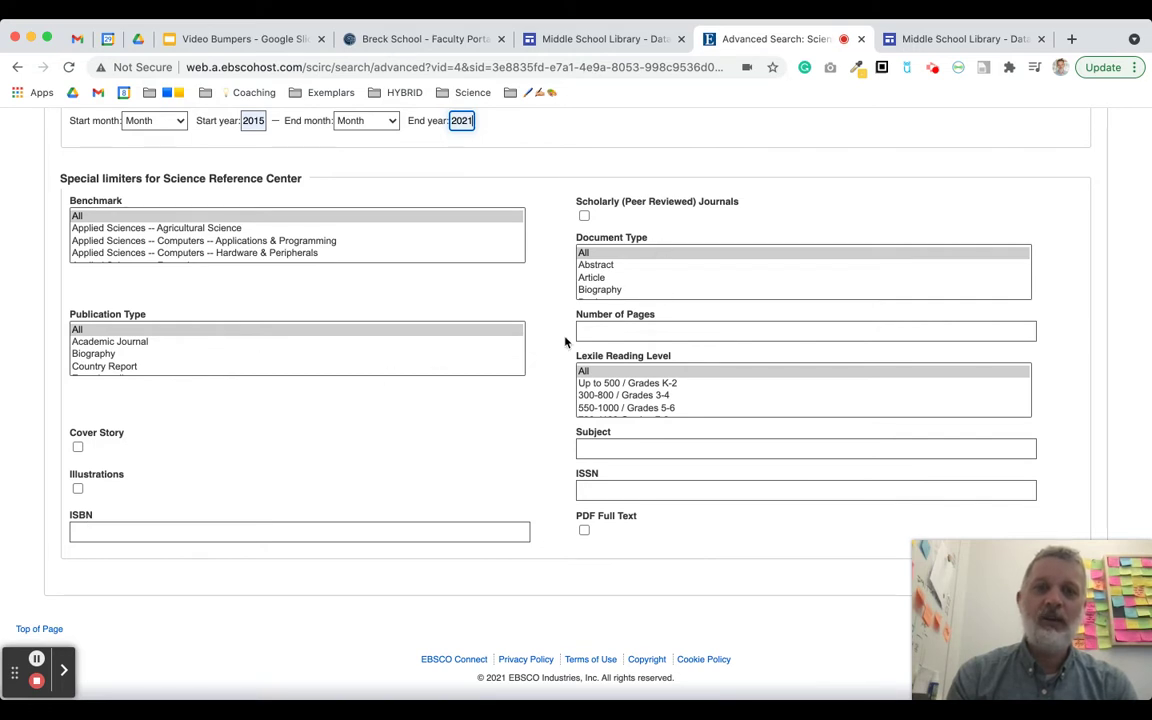
scroll(620, 410, down, 2)
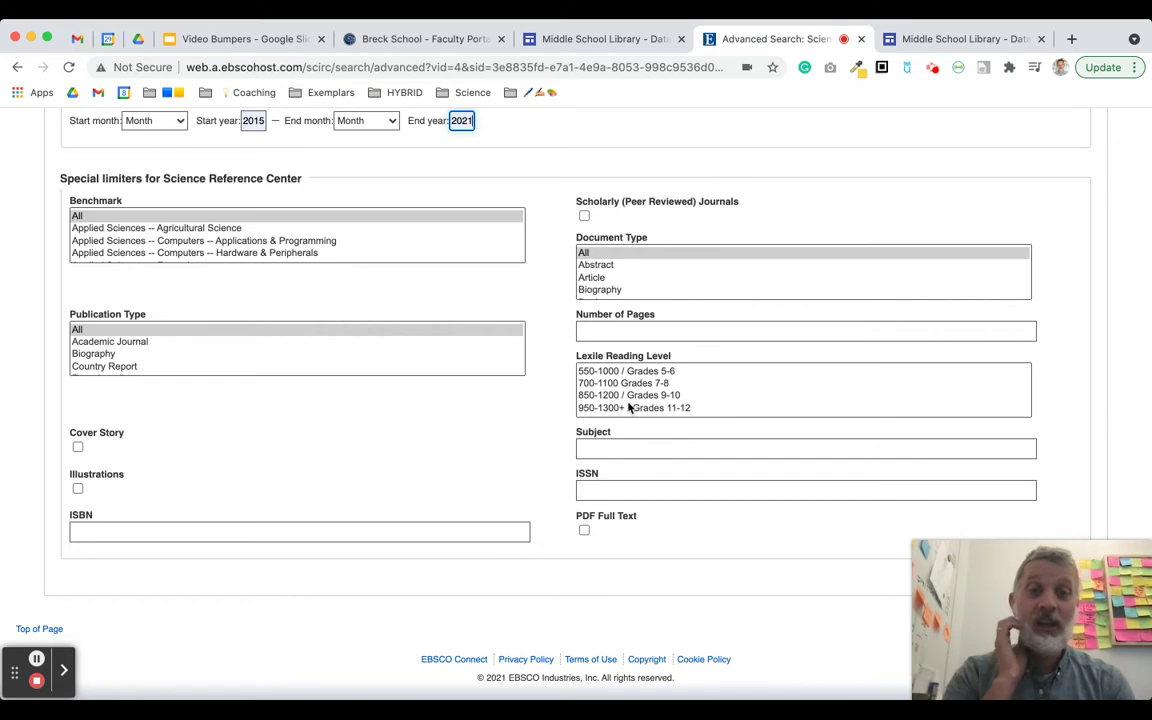
click(584, 532)
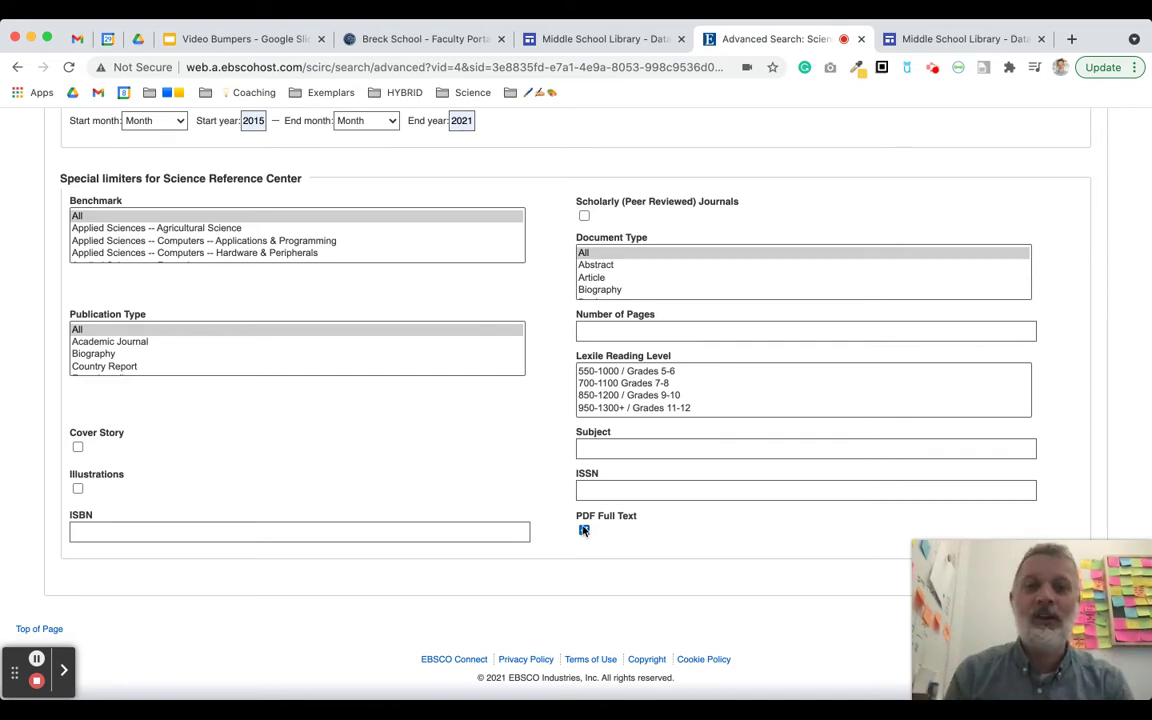
click(584, 530)
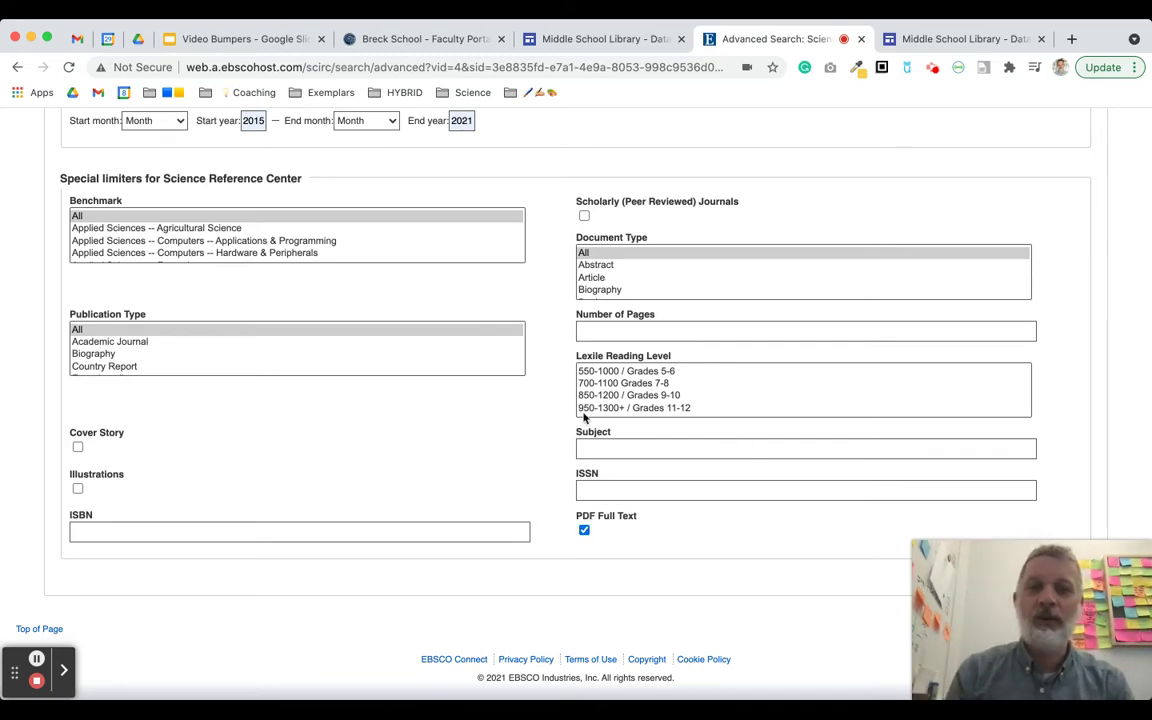
scroll(571, 368, up, 5)
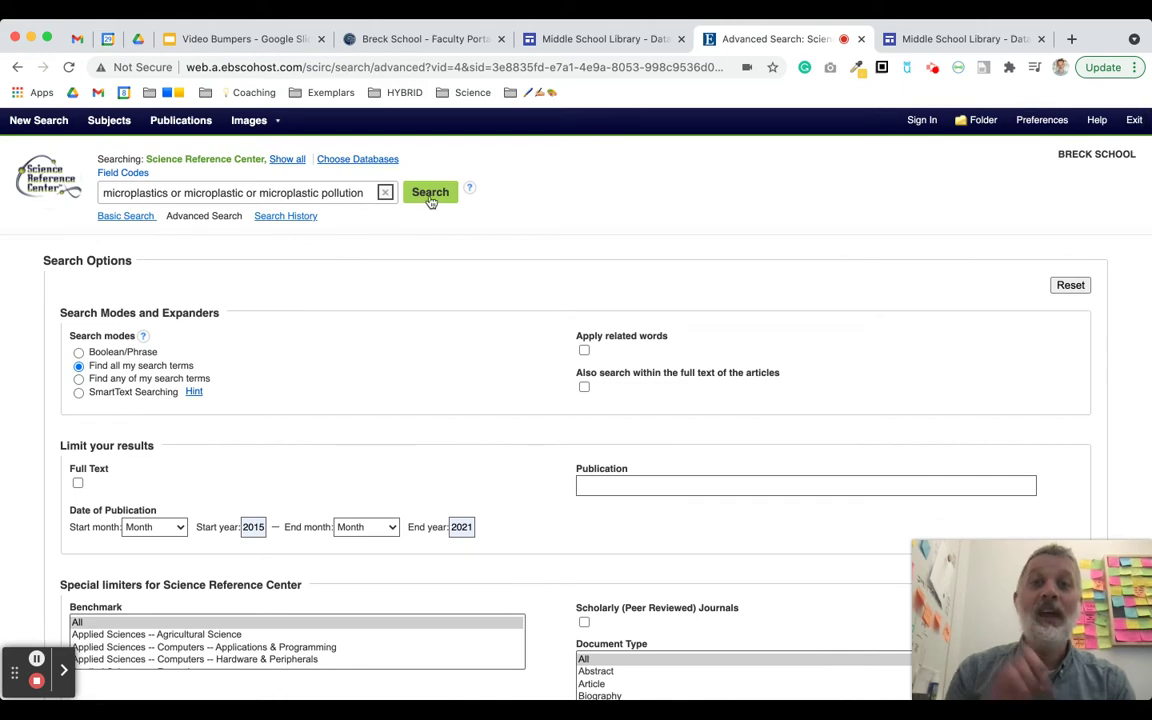
click(430, 201)
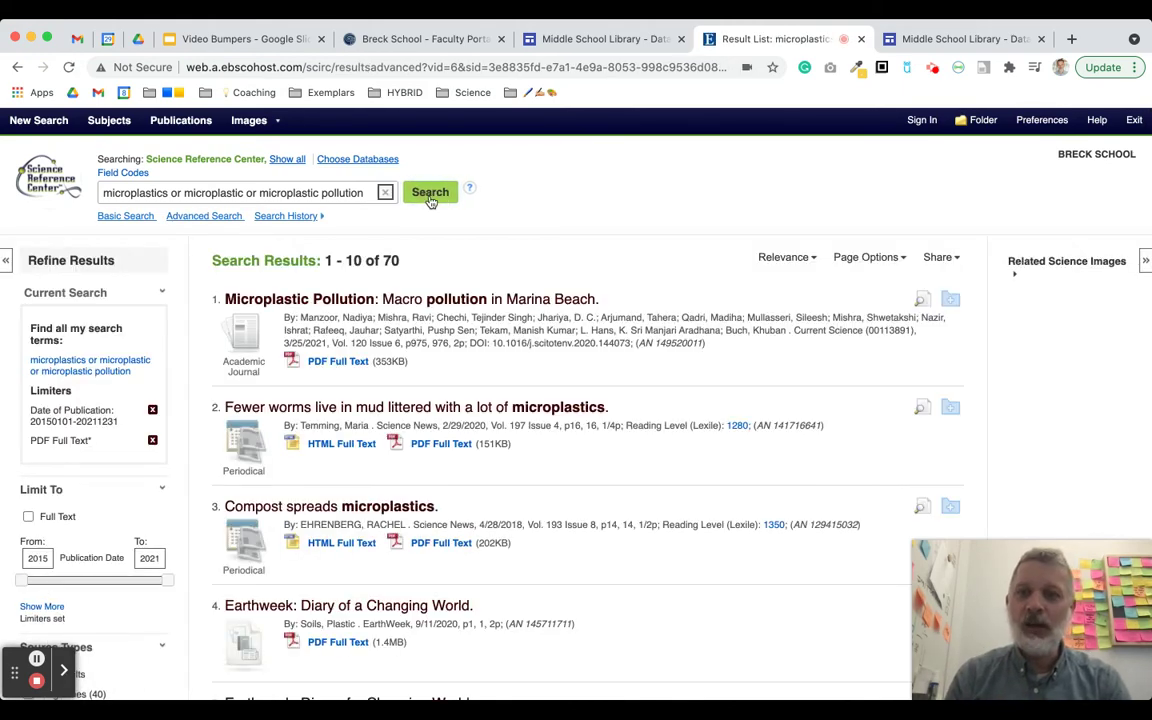
- Look through the results, open the record "Plastic, Plastic Everywhere: Why microplastics are a mega problem" and highlight its abstract
scroll(38, 265, down, 3)
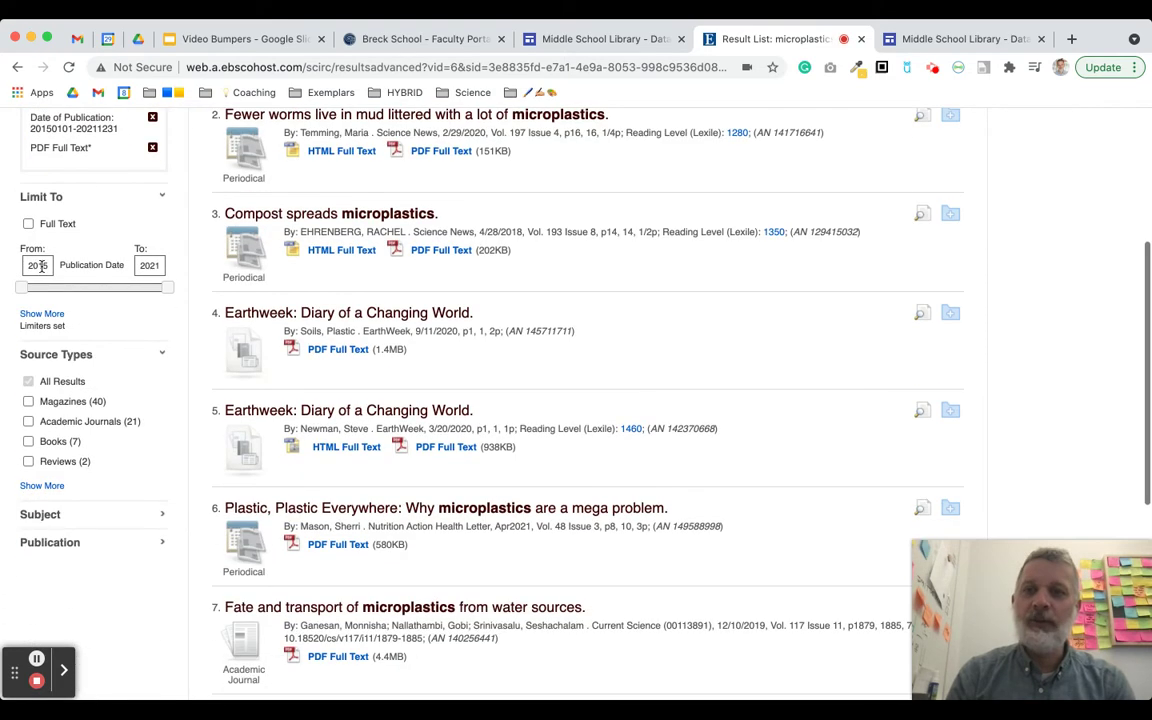
scroll(420, 260, up, 3)
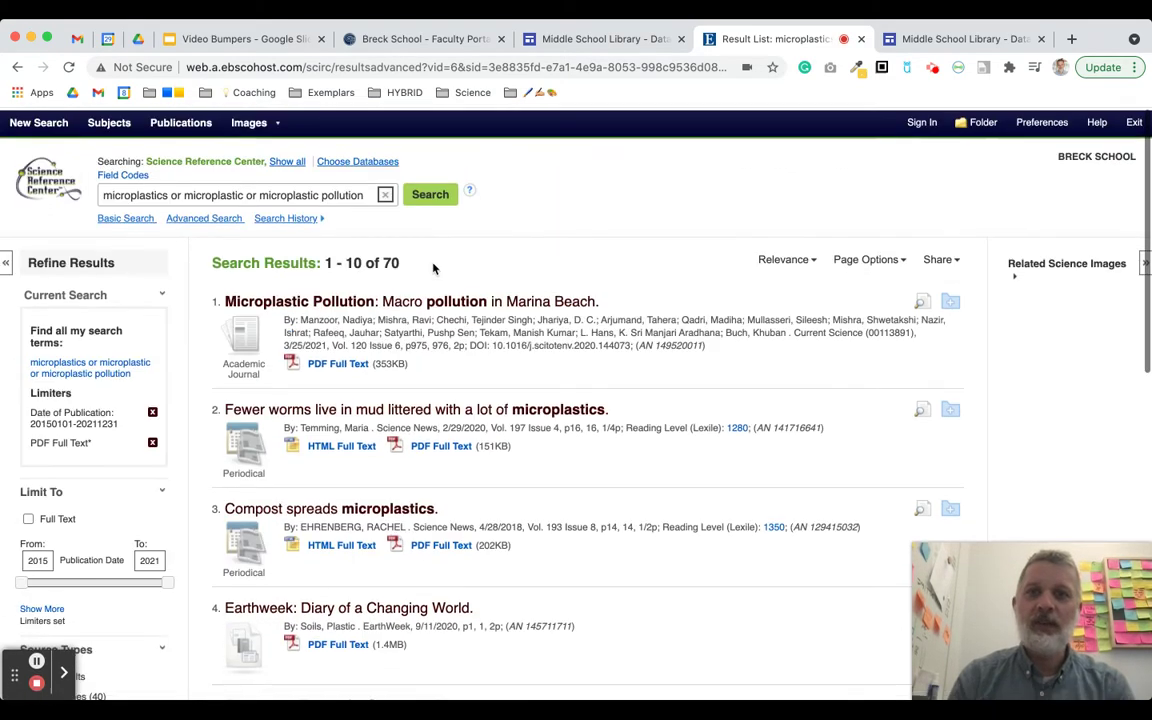
scroll(355, 514, down, 1)
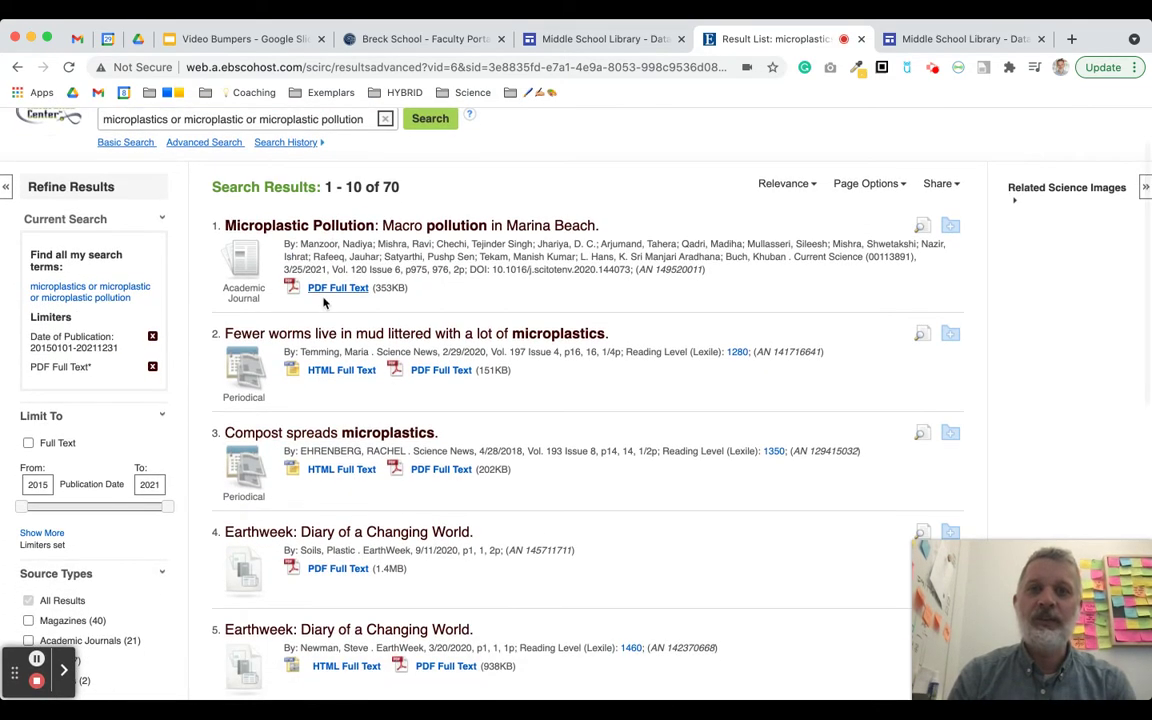
scroll(476, 491, down, 5)
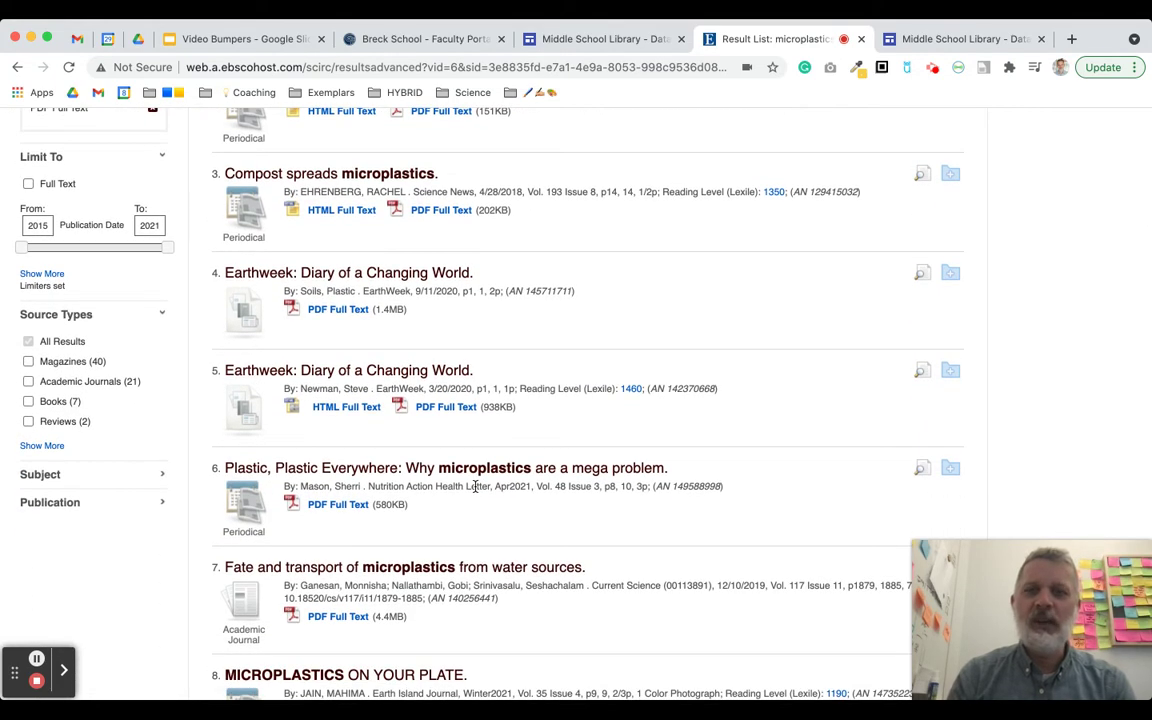
click(335, 477)
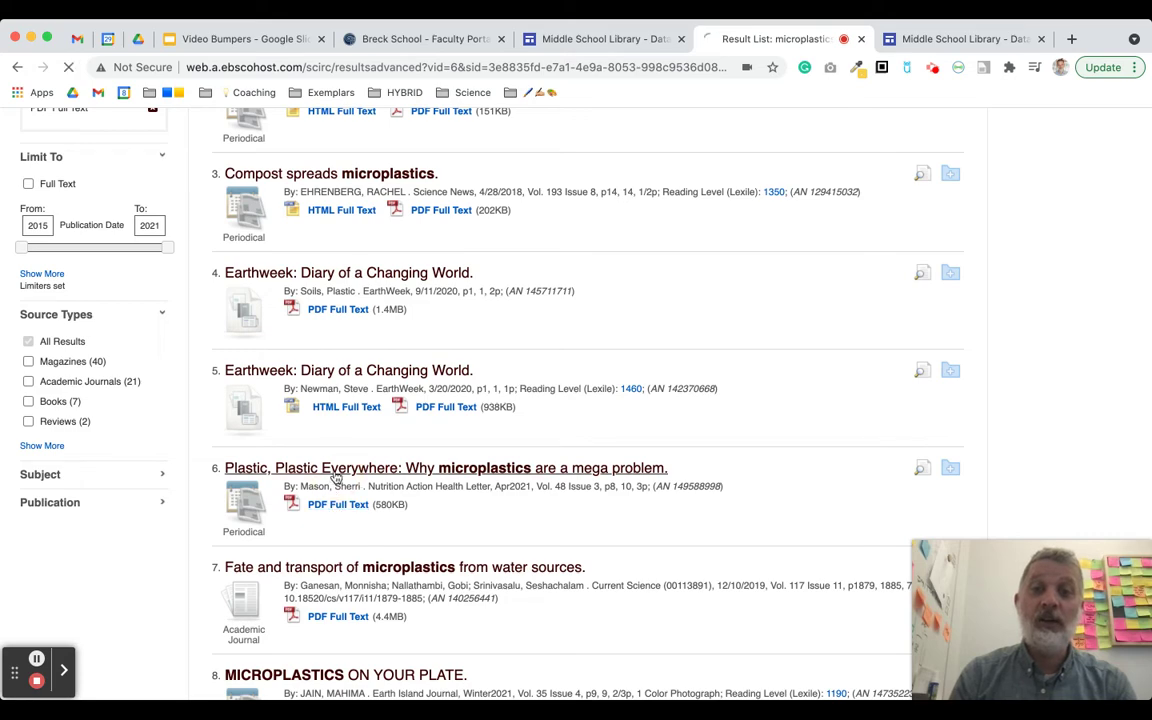
scroll(335, 478, down, 2)
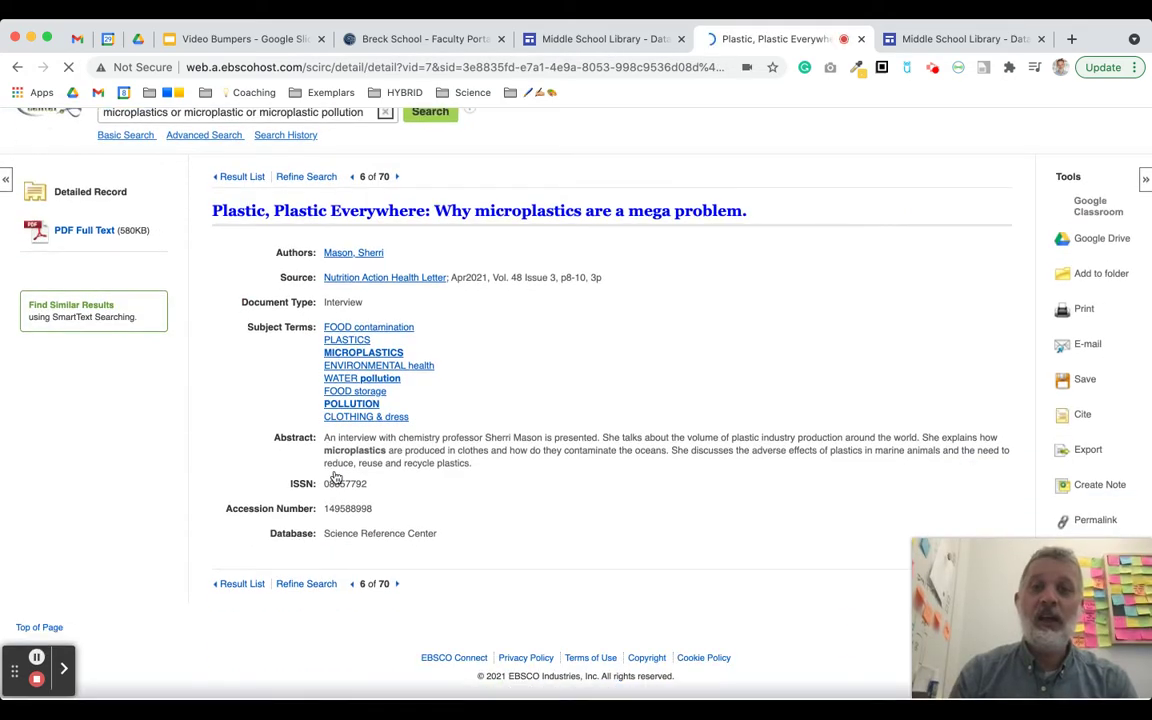
drag(322, 441, 584, 468)
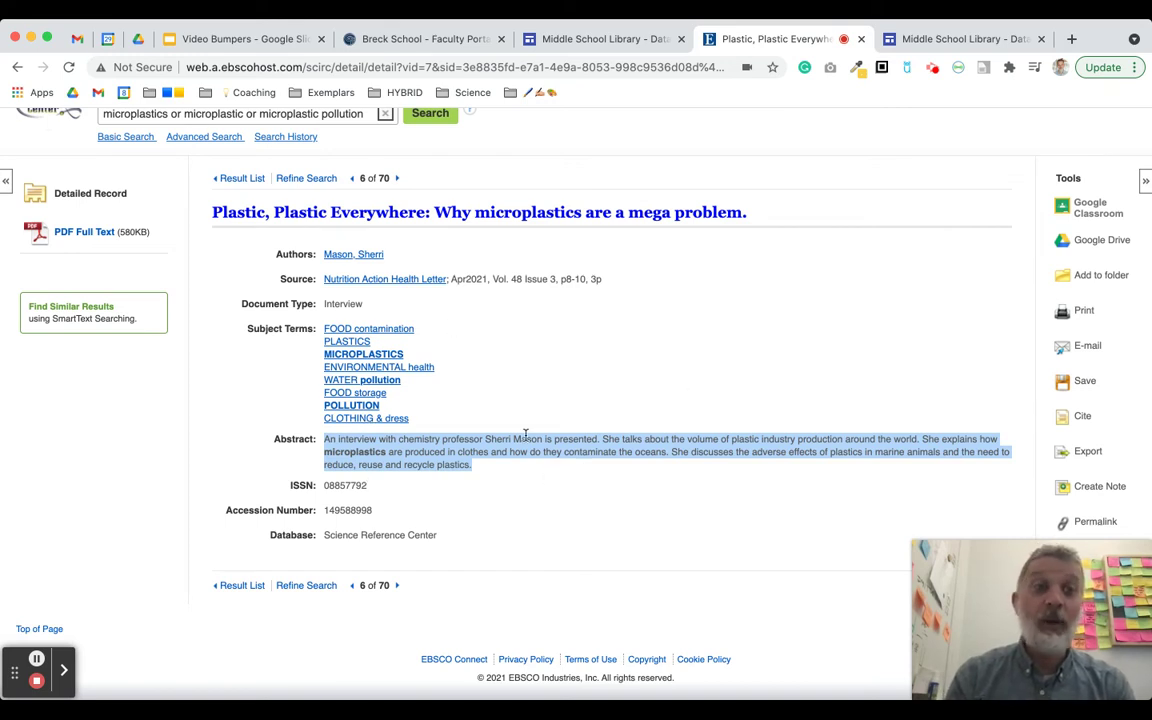
- Open the article's PDF full text and skim through its pages
click(67, 236)
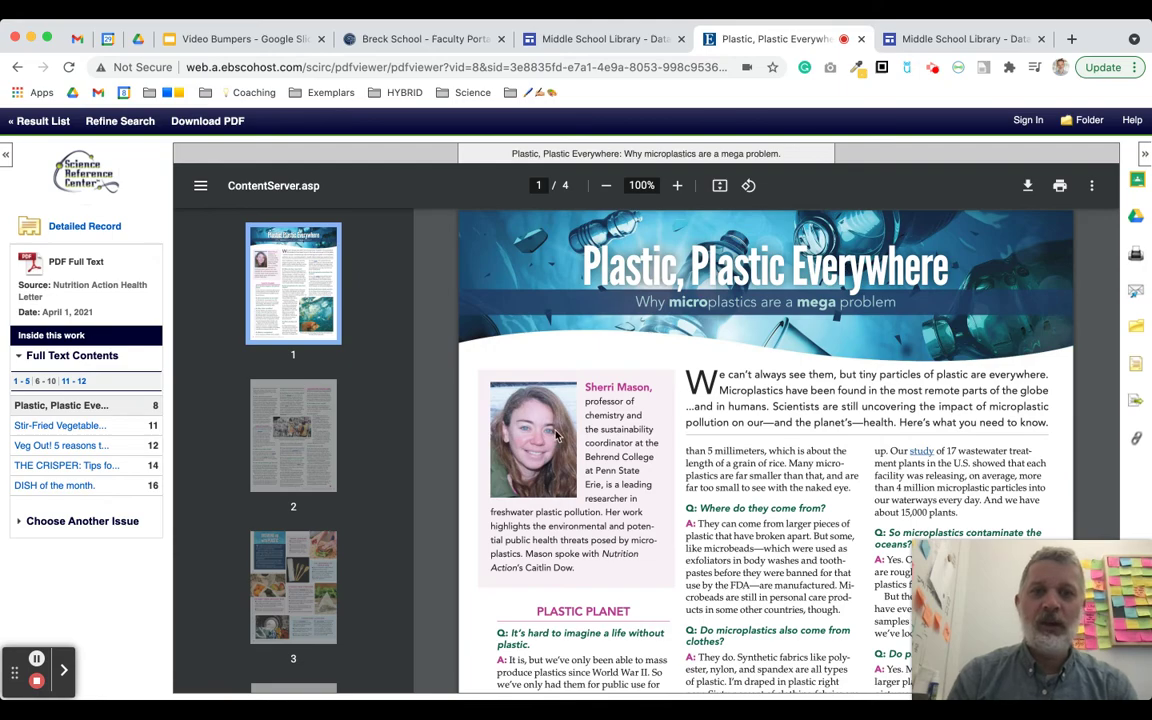
scroll(557, 435, down, 5)
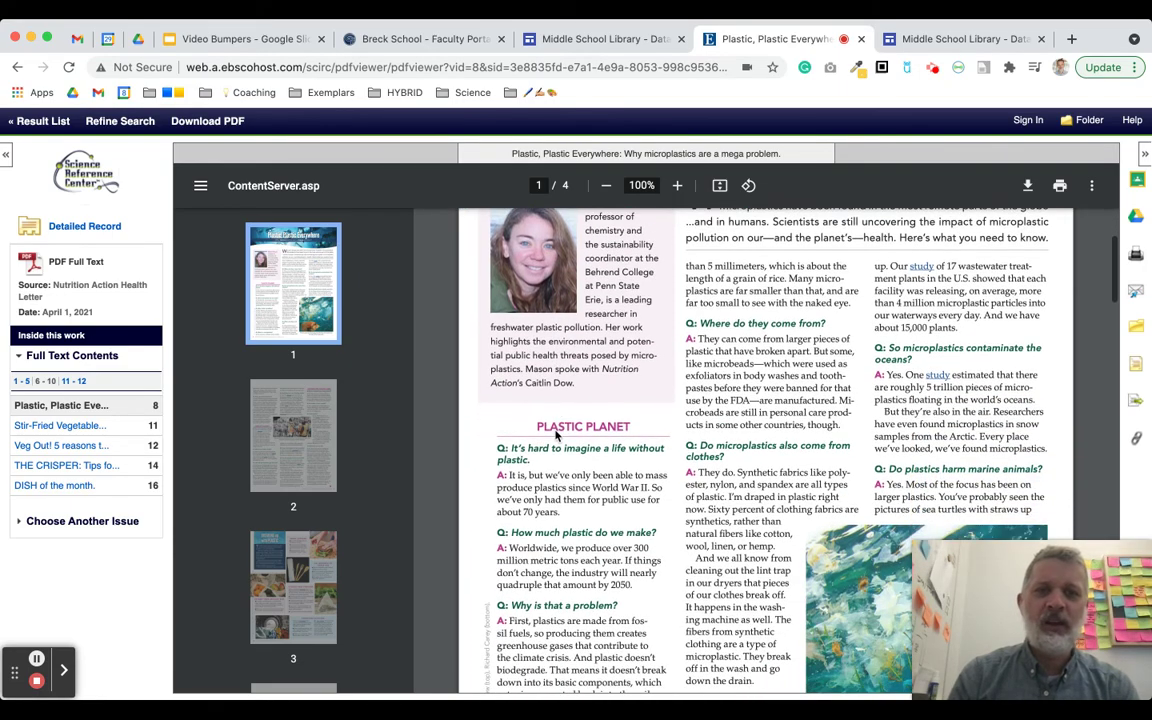
scroll(557, 435, down, 20)
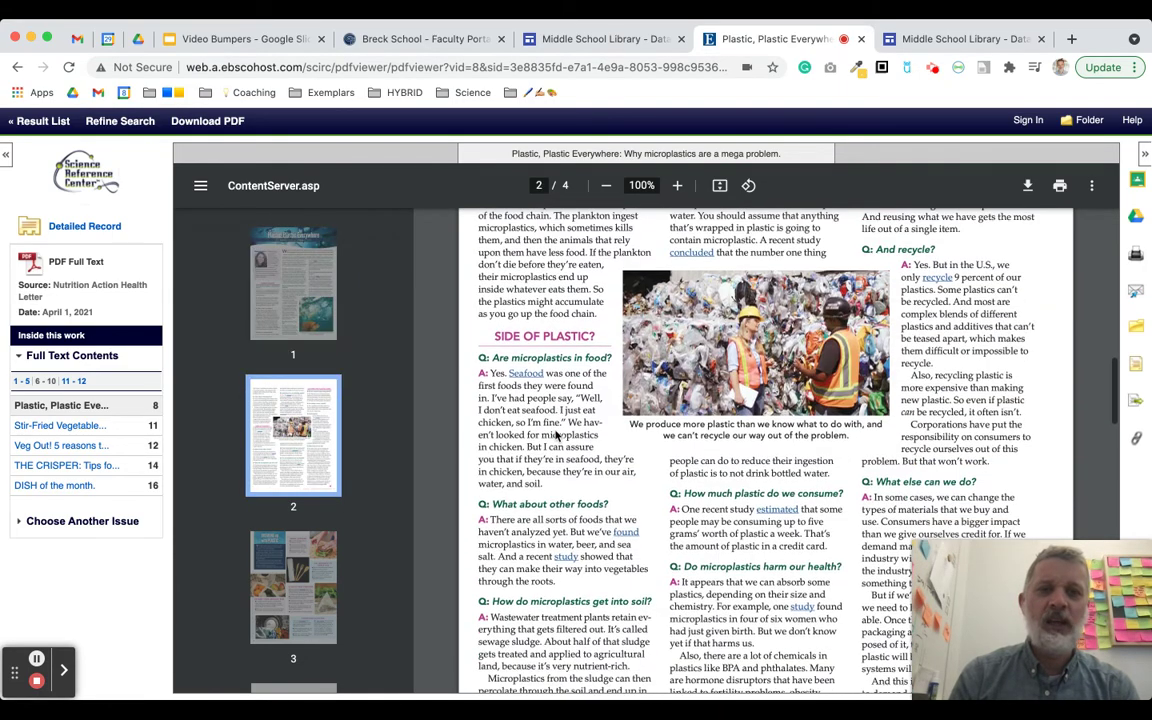
scroll(557, 435, down, 20)
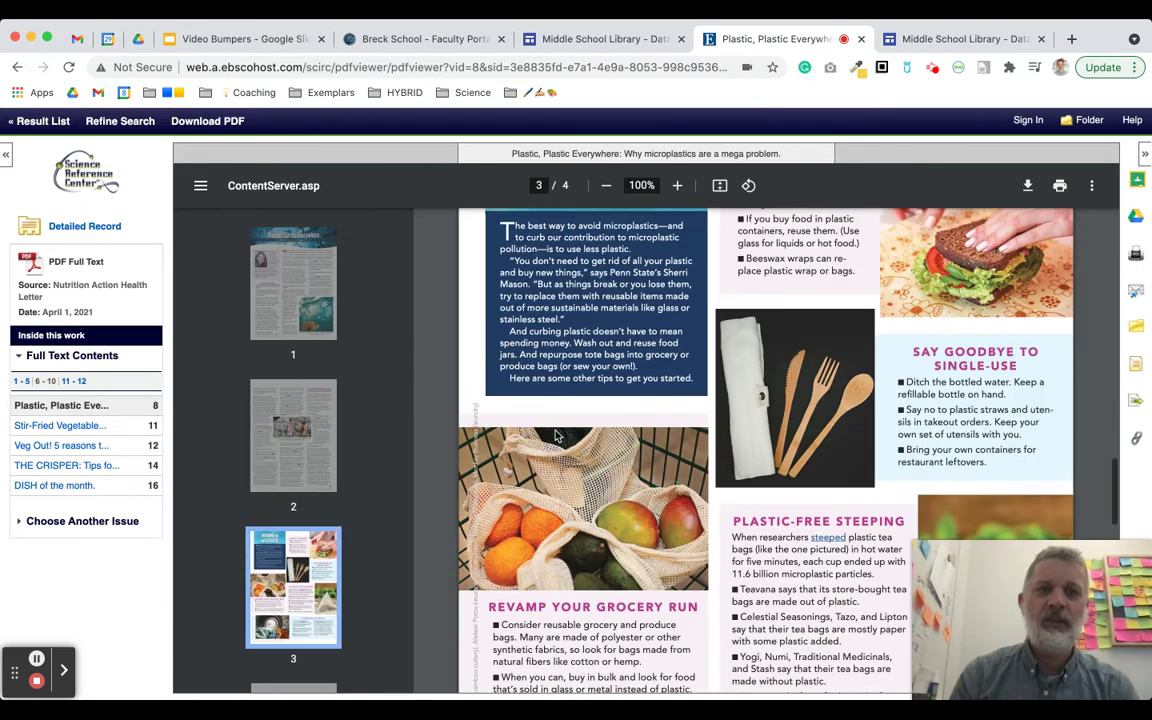
scroll(557, 435, up, 7)
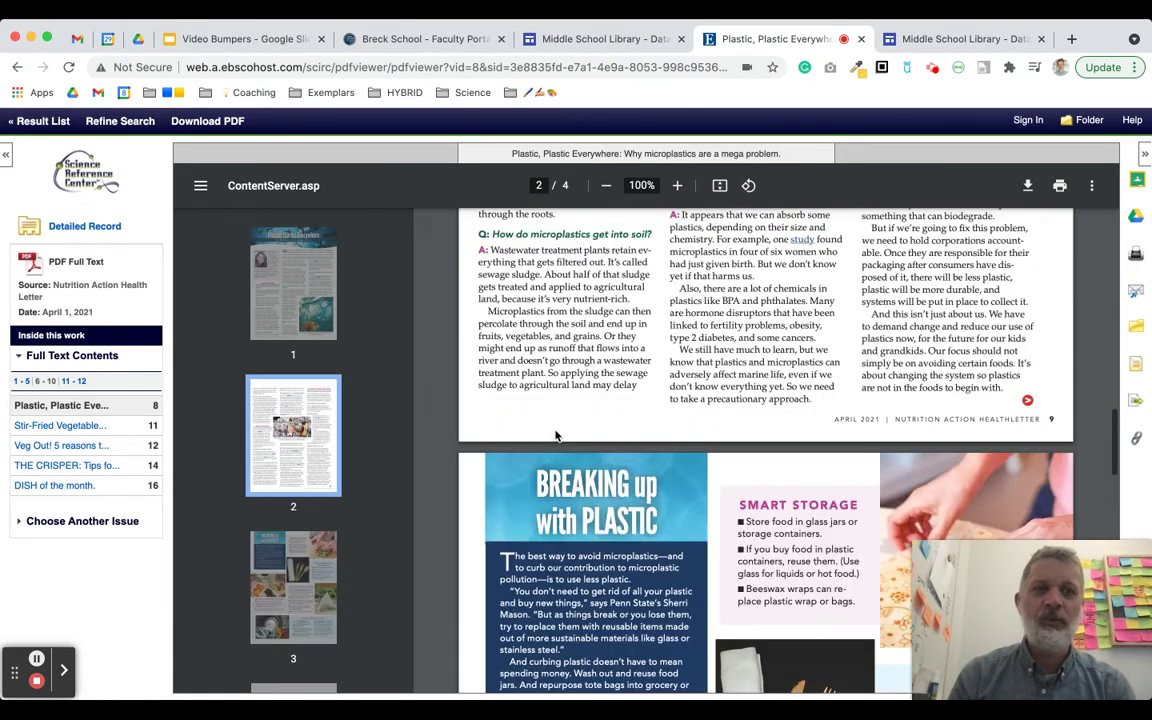
scroll(557, 435, up, 8)
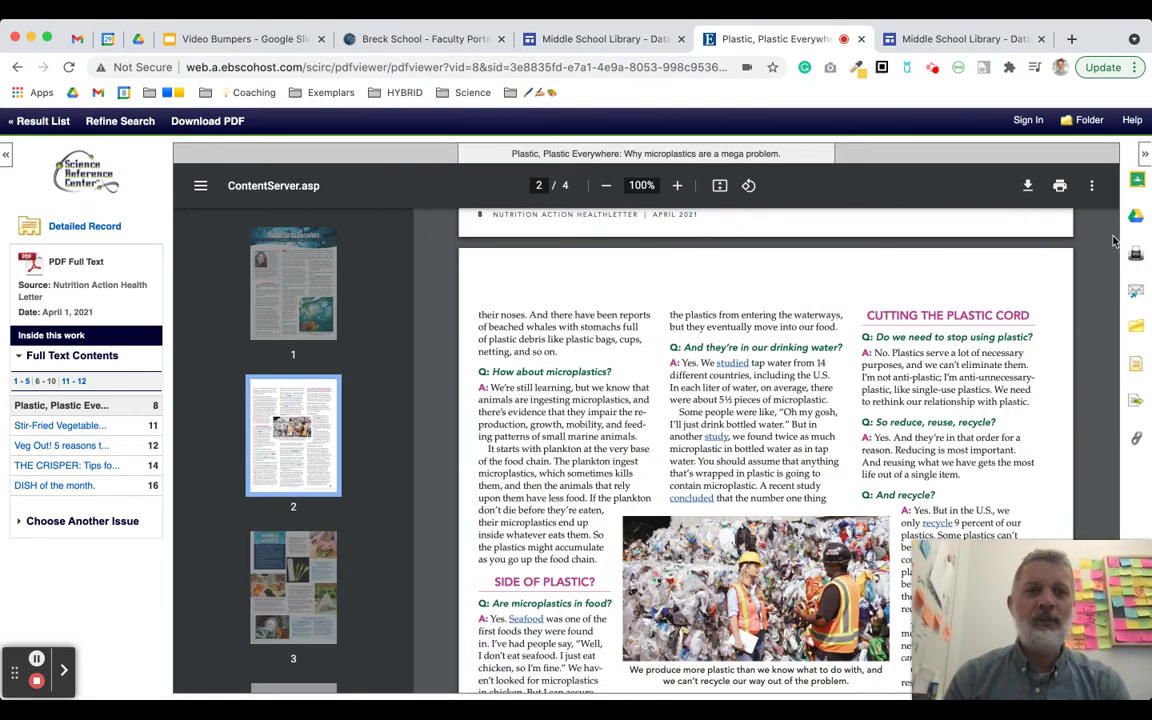
- Show the article's permalink, select its full URL, and start saving the article to Google Drive
click(1136, 447)
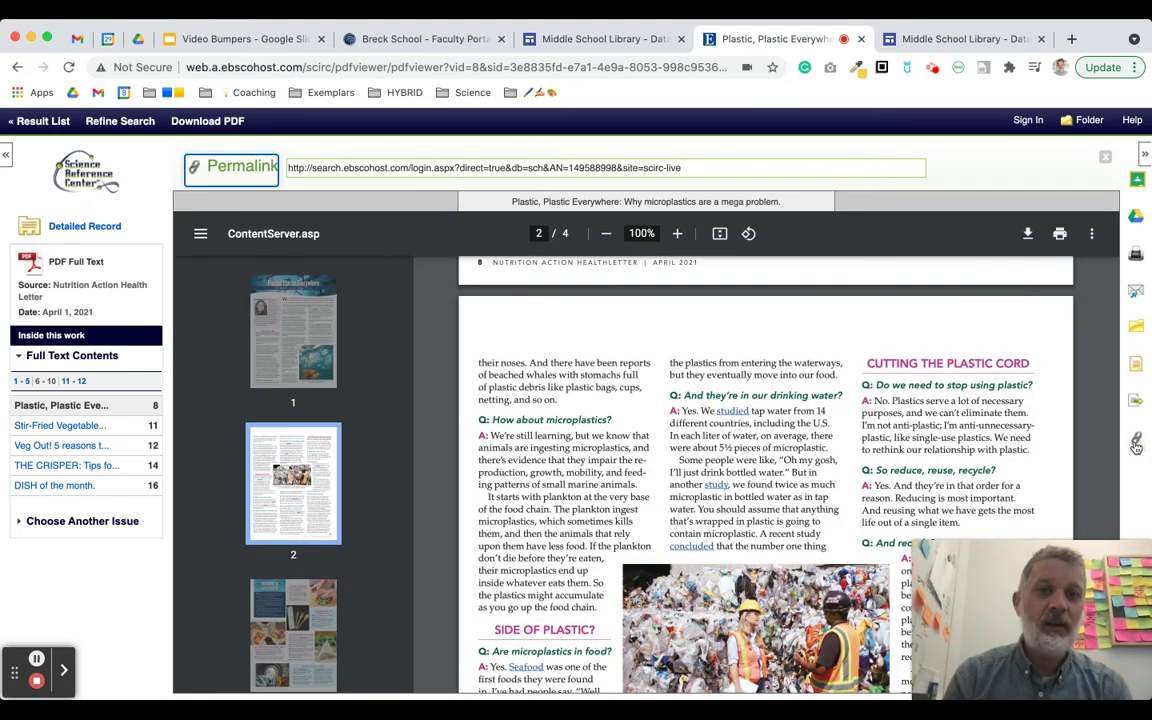
click(717, 163)
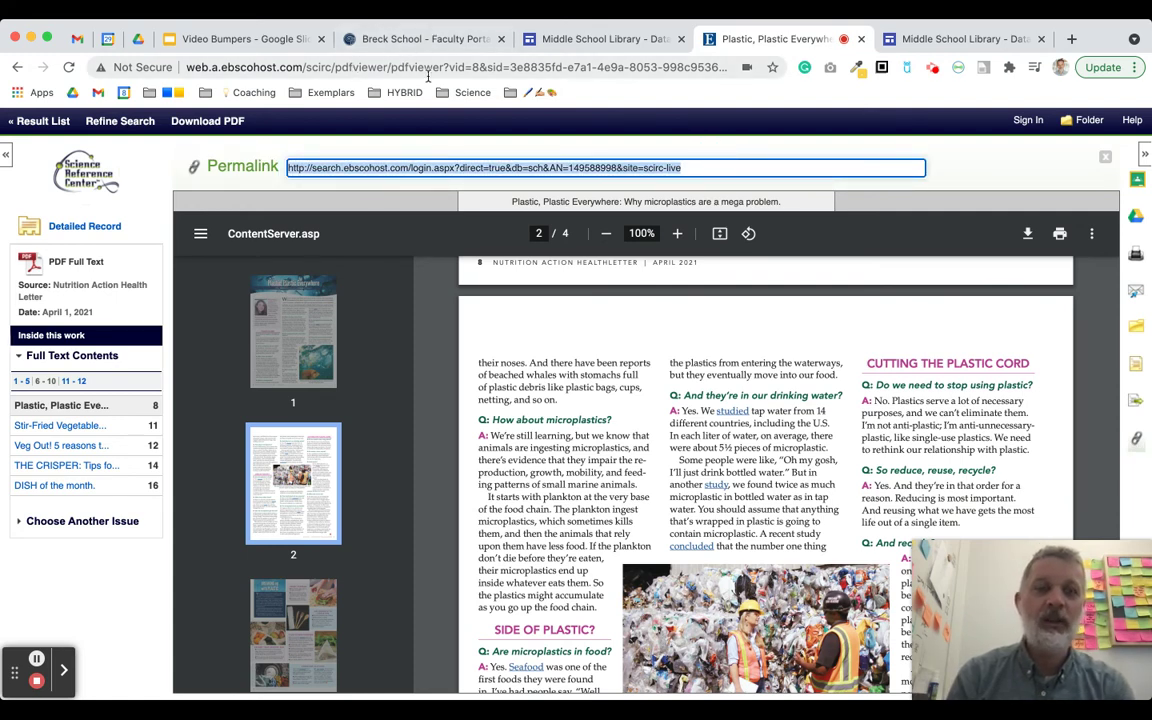
click(1136, 220)
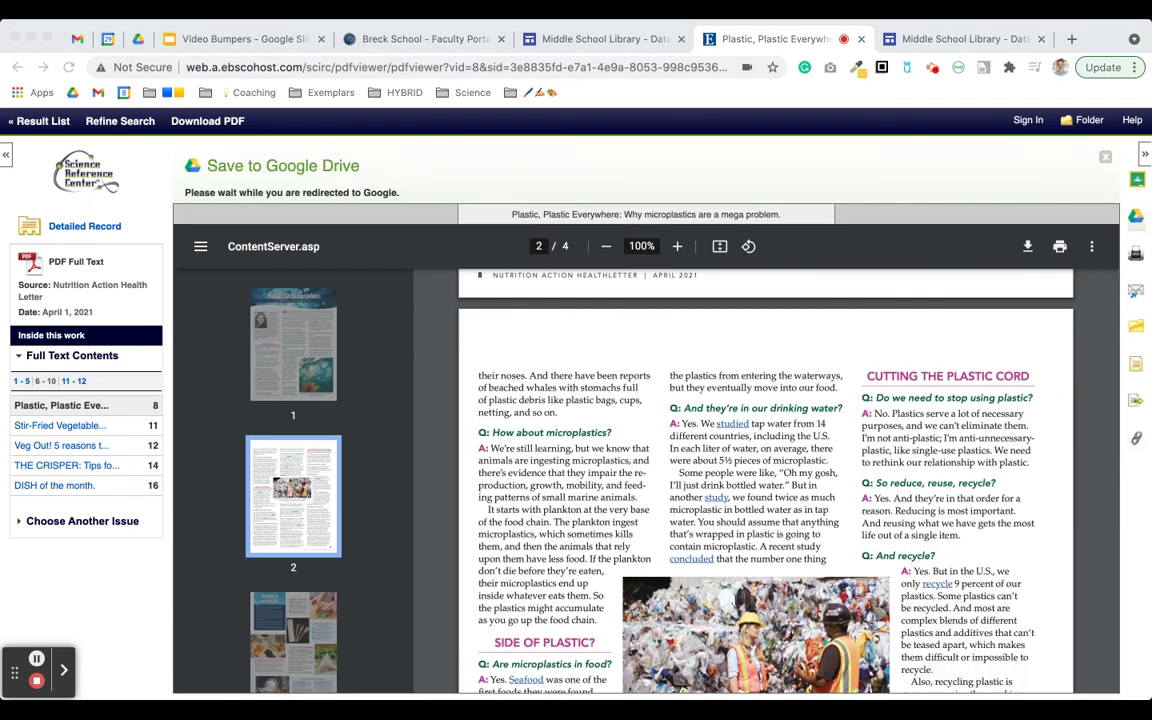
click(63, 670)
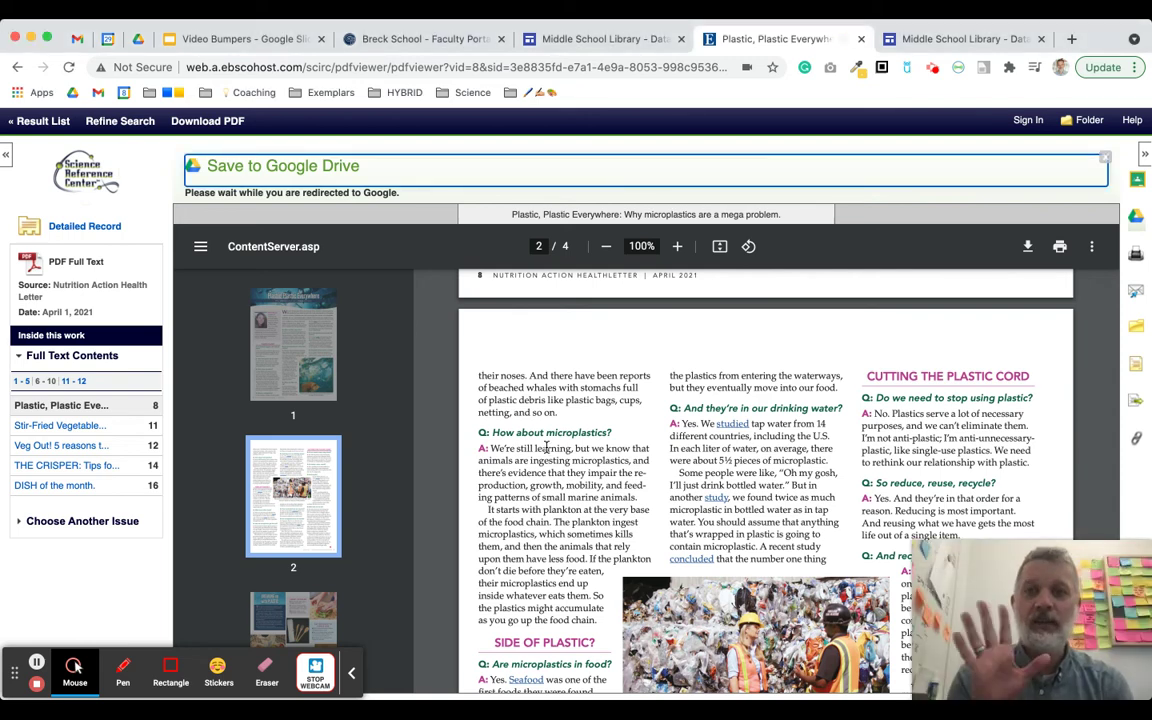
click(352, 677)
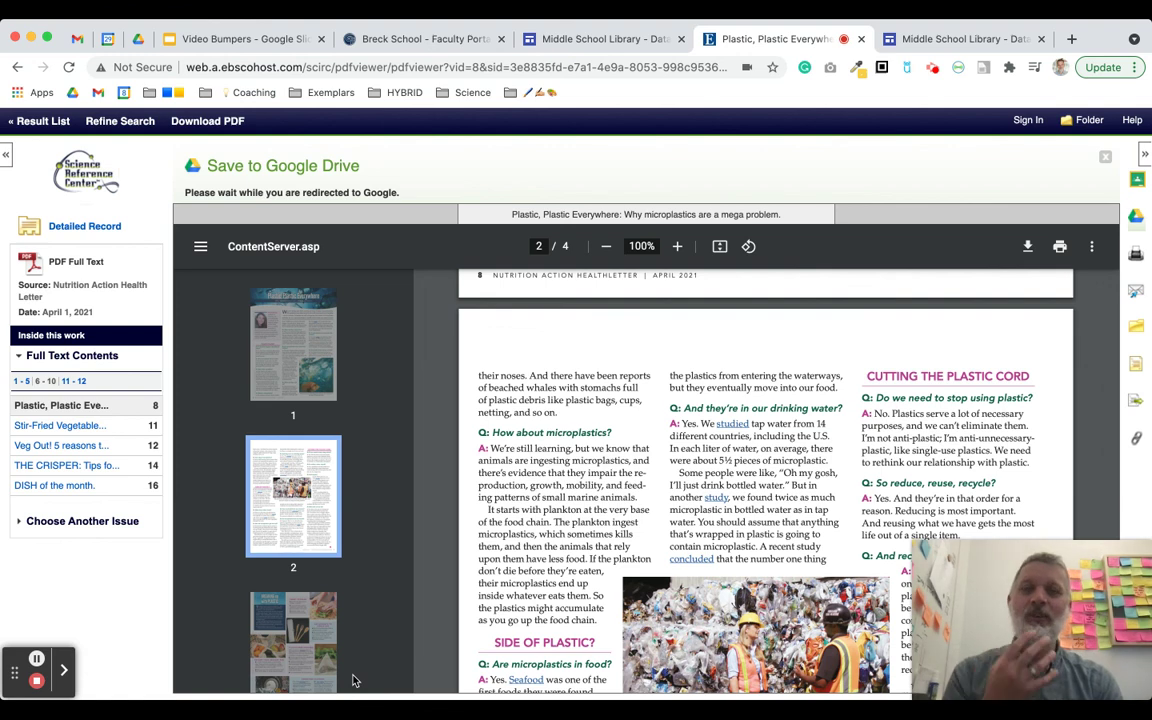
- Switch to the Video Bumpers presentation in Google Slides and advance to the closing "Thanks!" slide
click(262, 39)
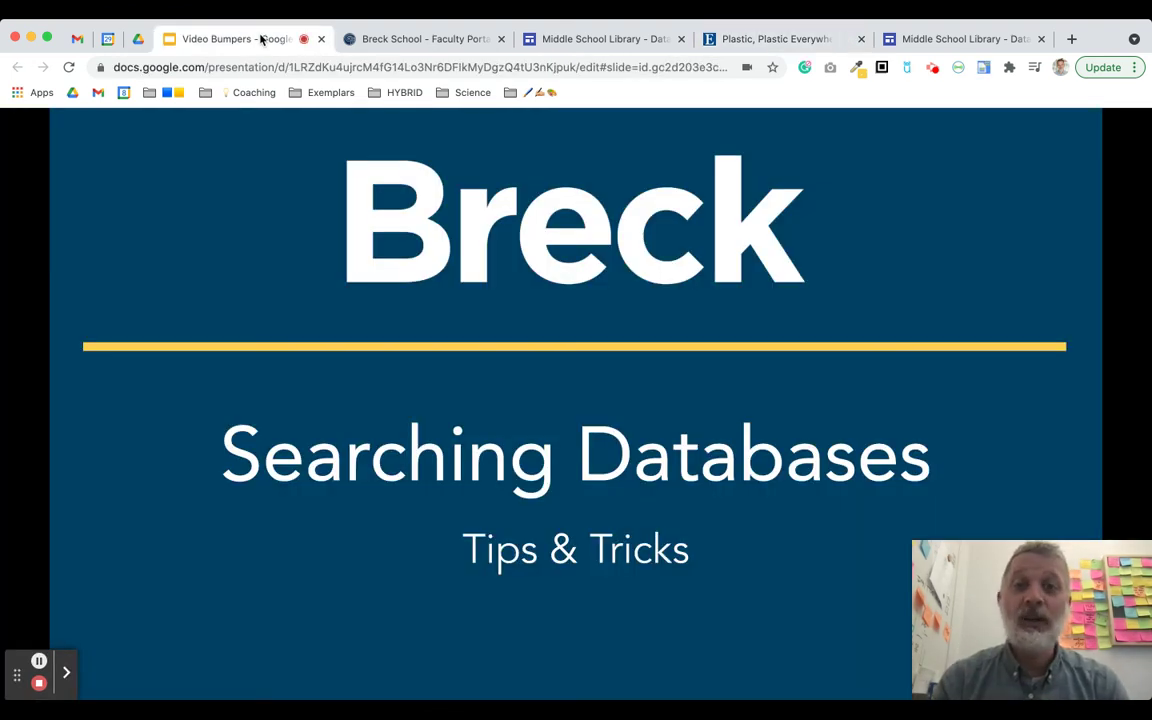
click(287, 344)
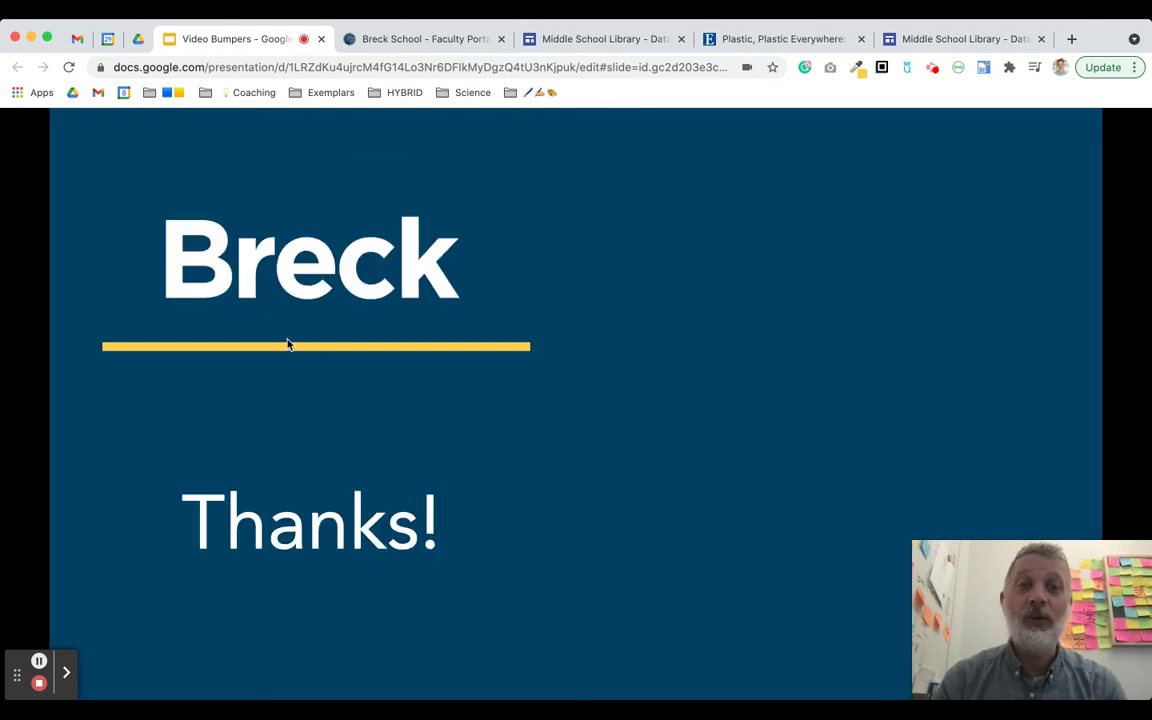